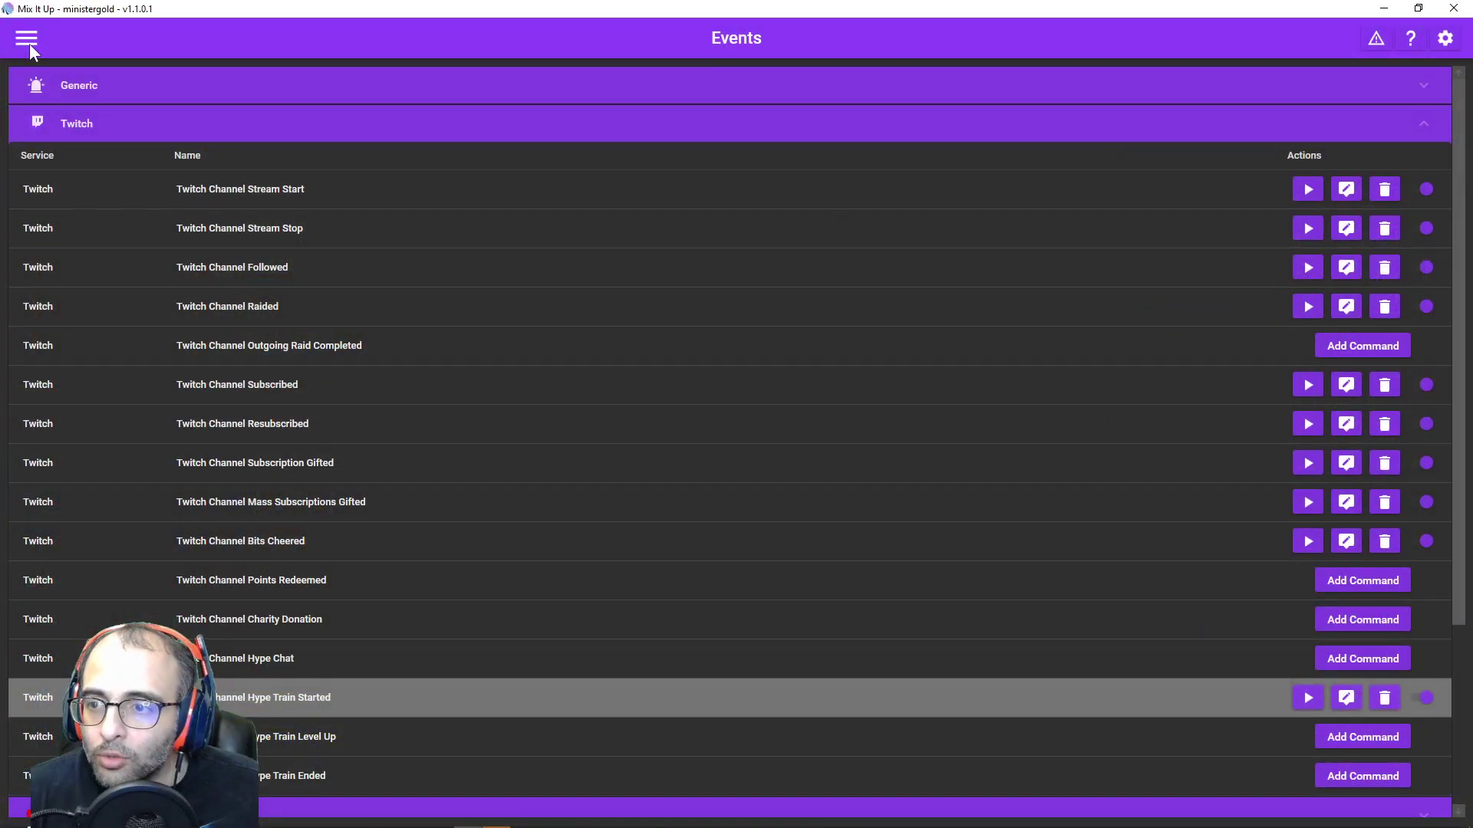
Step: Return to the Events page and open the Twitch Channel Hype Train Started command for editing
left_click(29, 44)
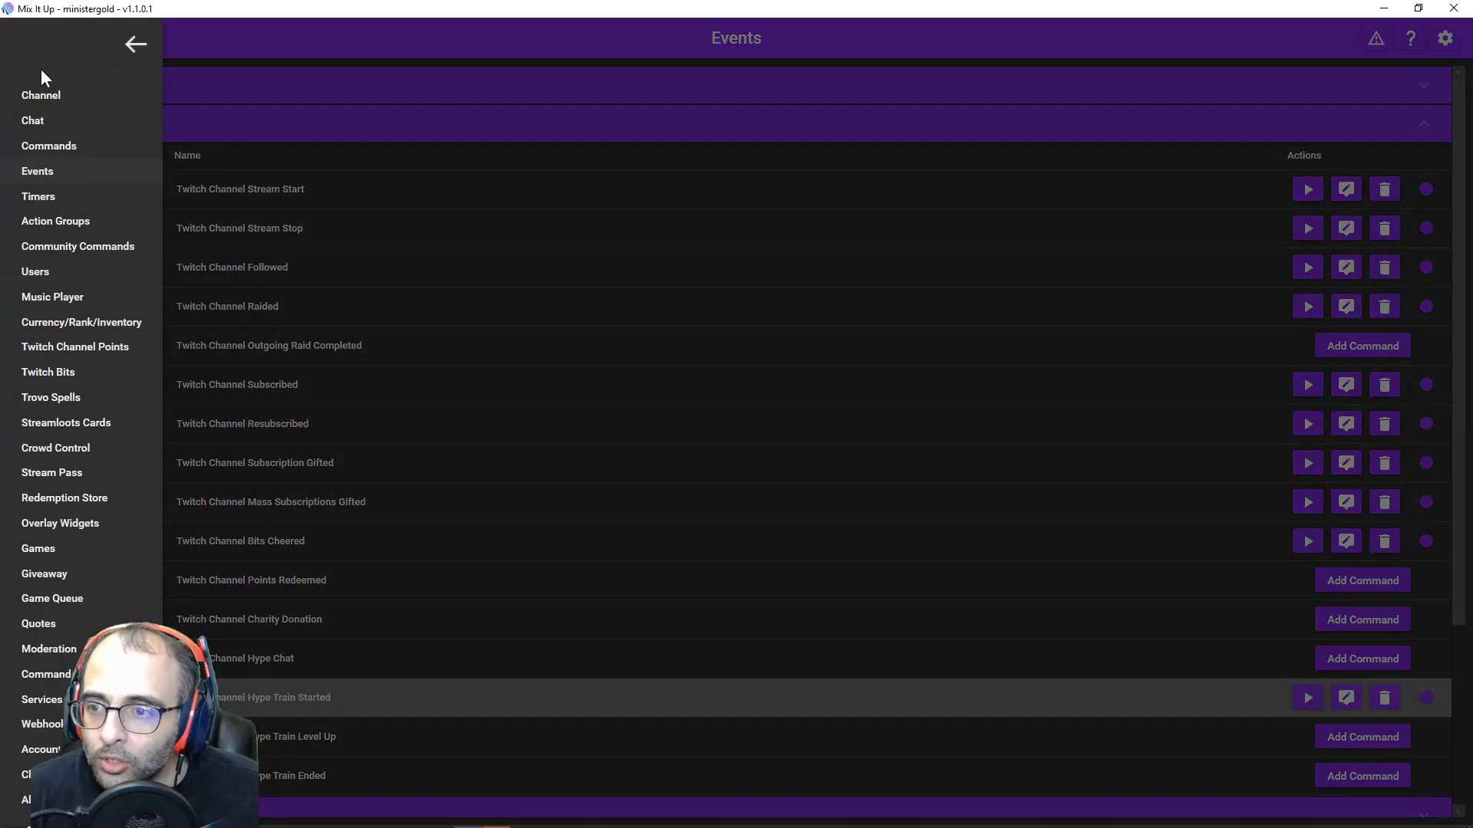
left_click(44, 114)
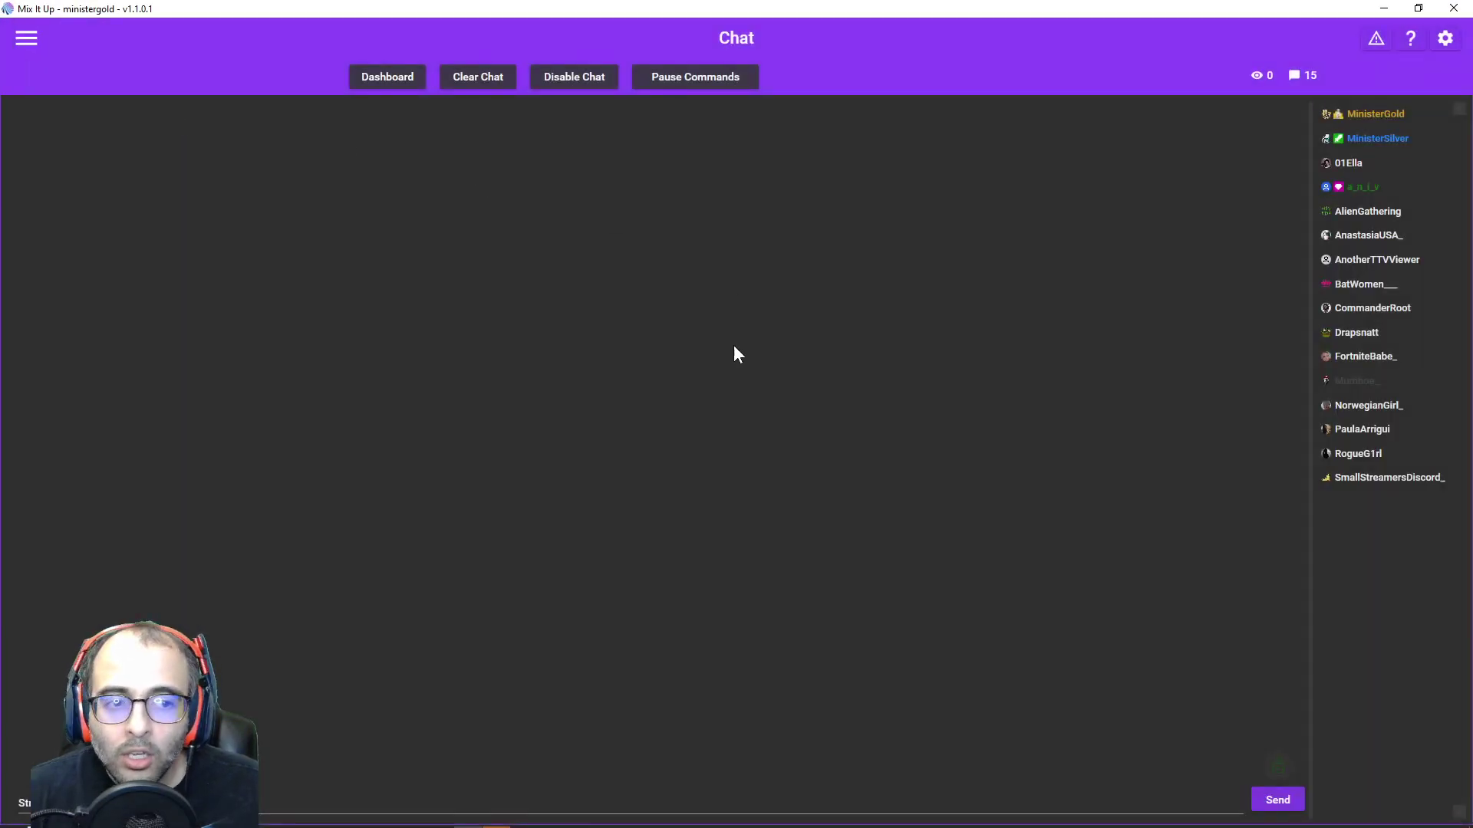
left_click(26, 43)
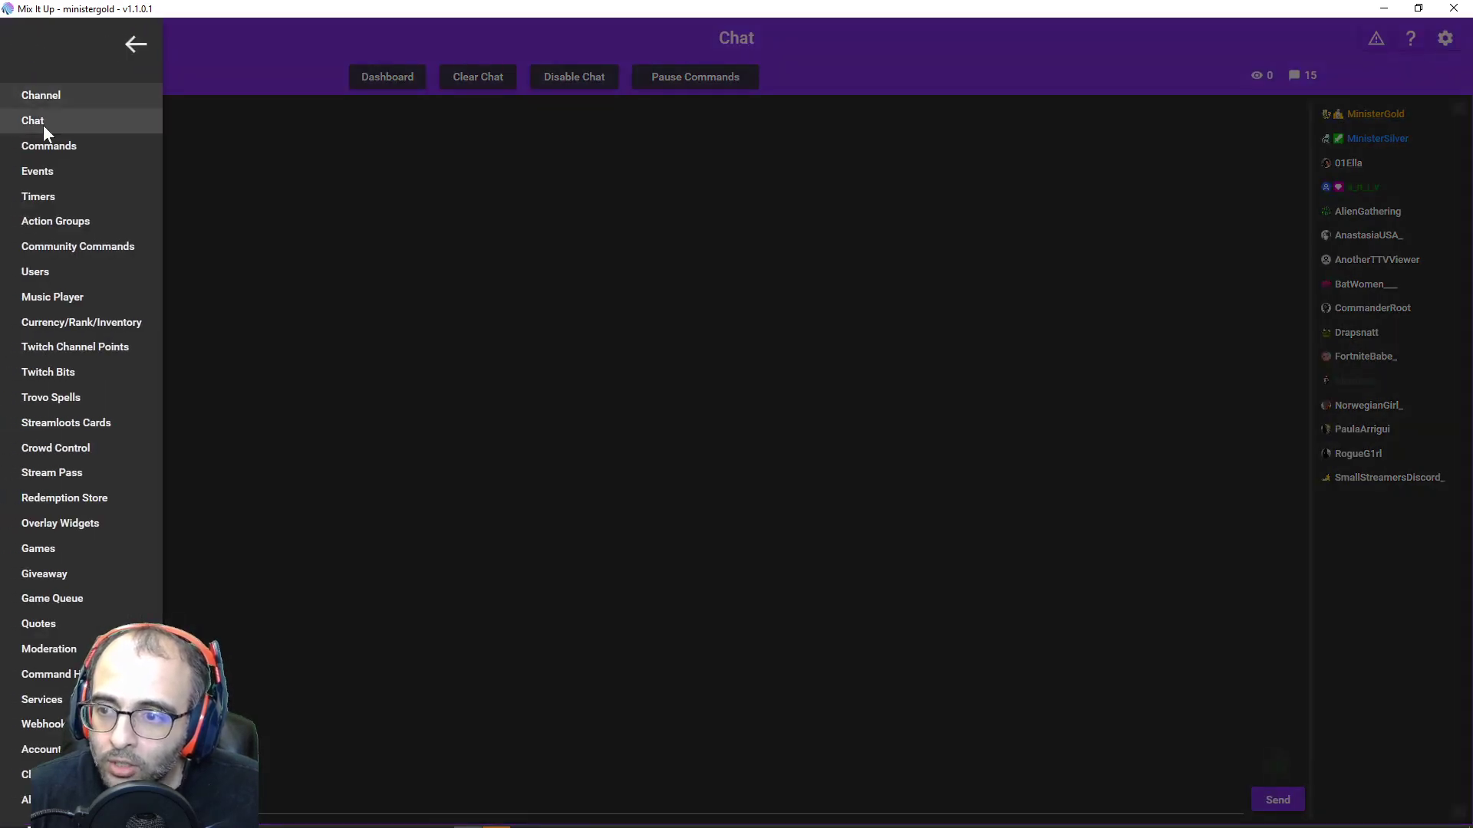
left_click(44, 168)
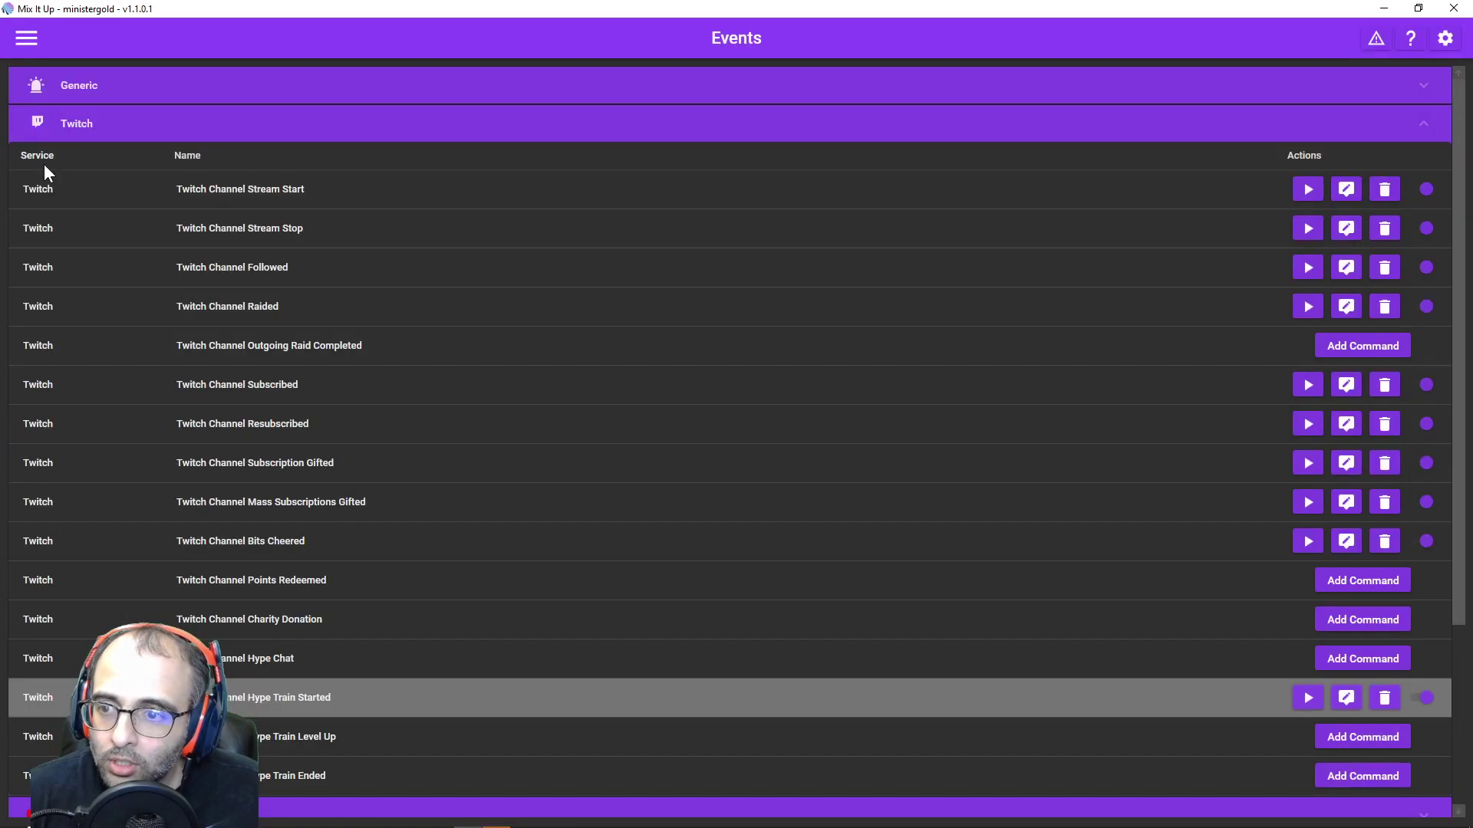
left_click(106, 129)
left_click(116, 133)
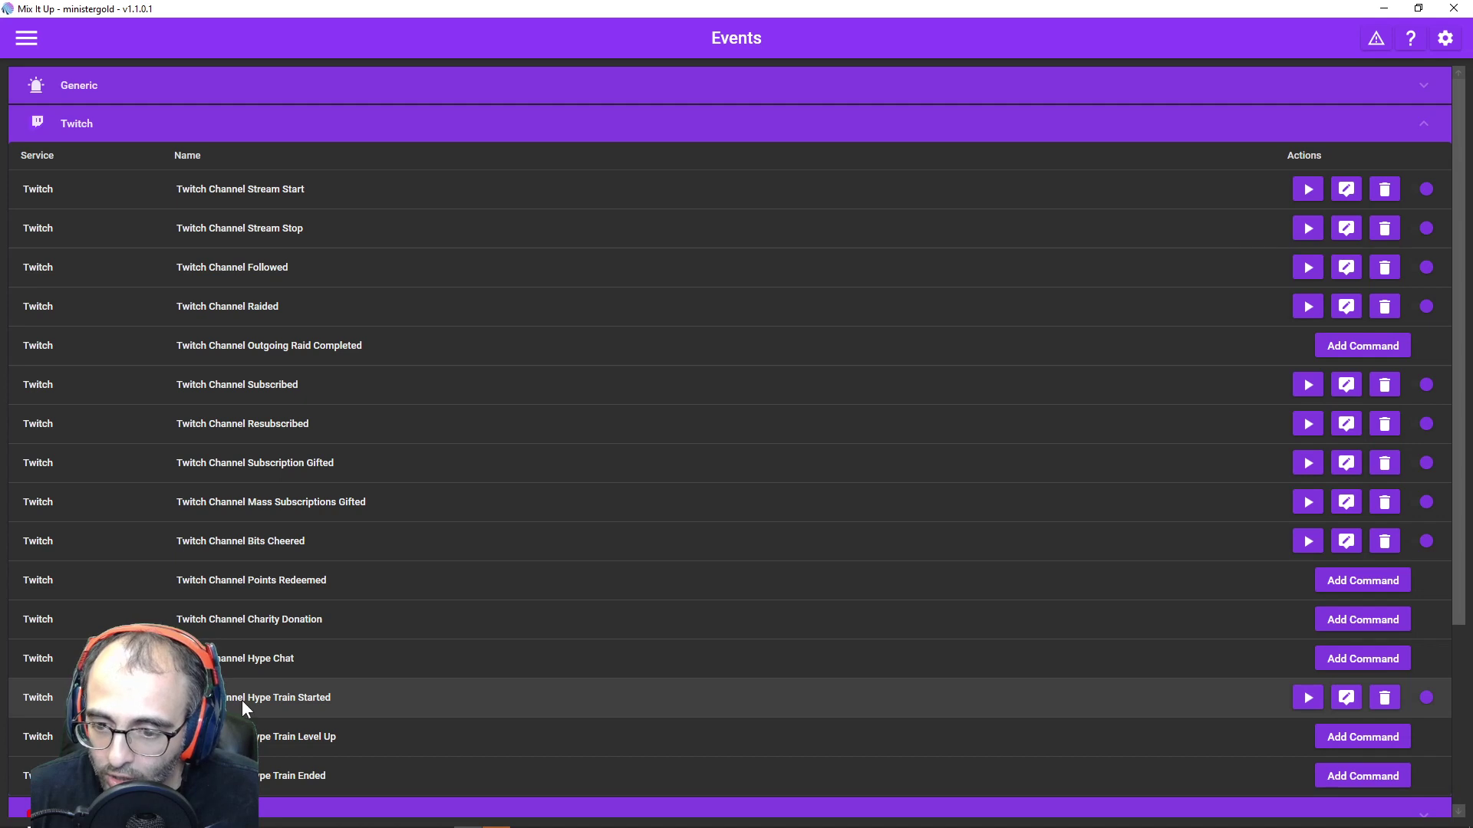
left_click(357, 702)
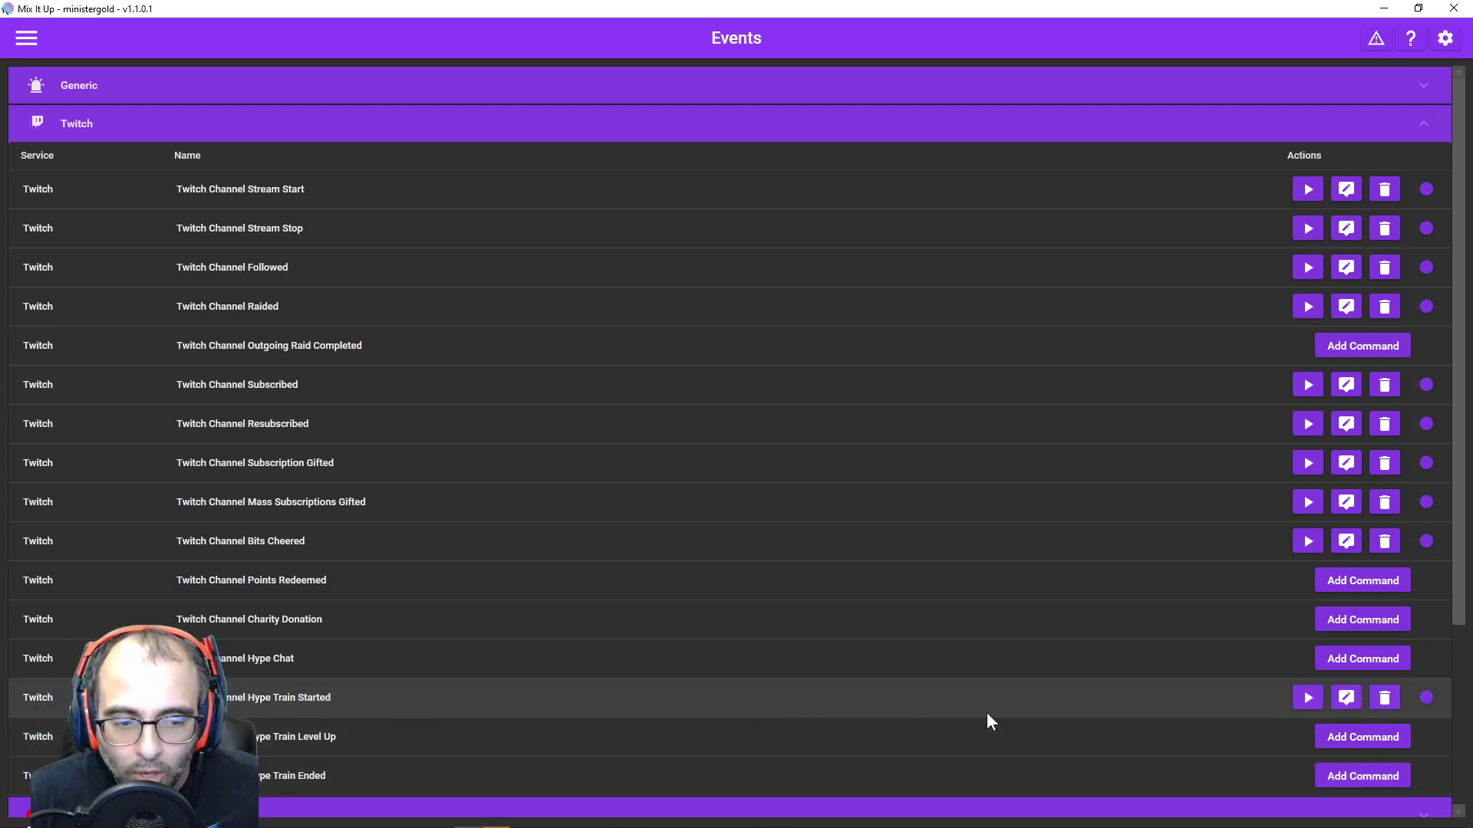
left_click(1345, 700)
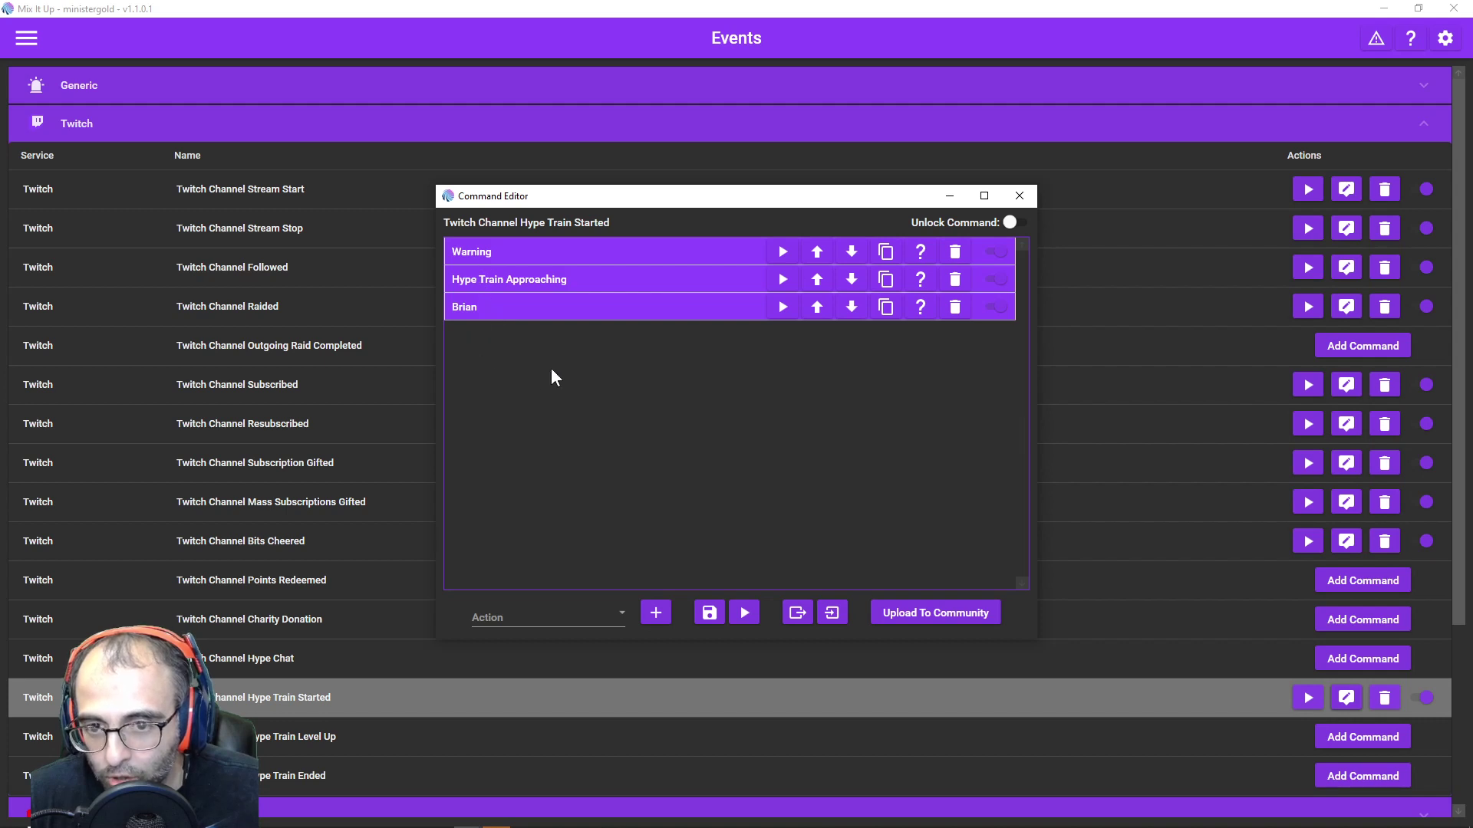
Step: Review the Warning video action's settings and test-play the action
left_click(546, 254)
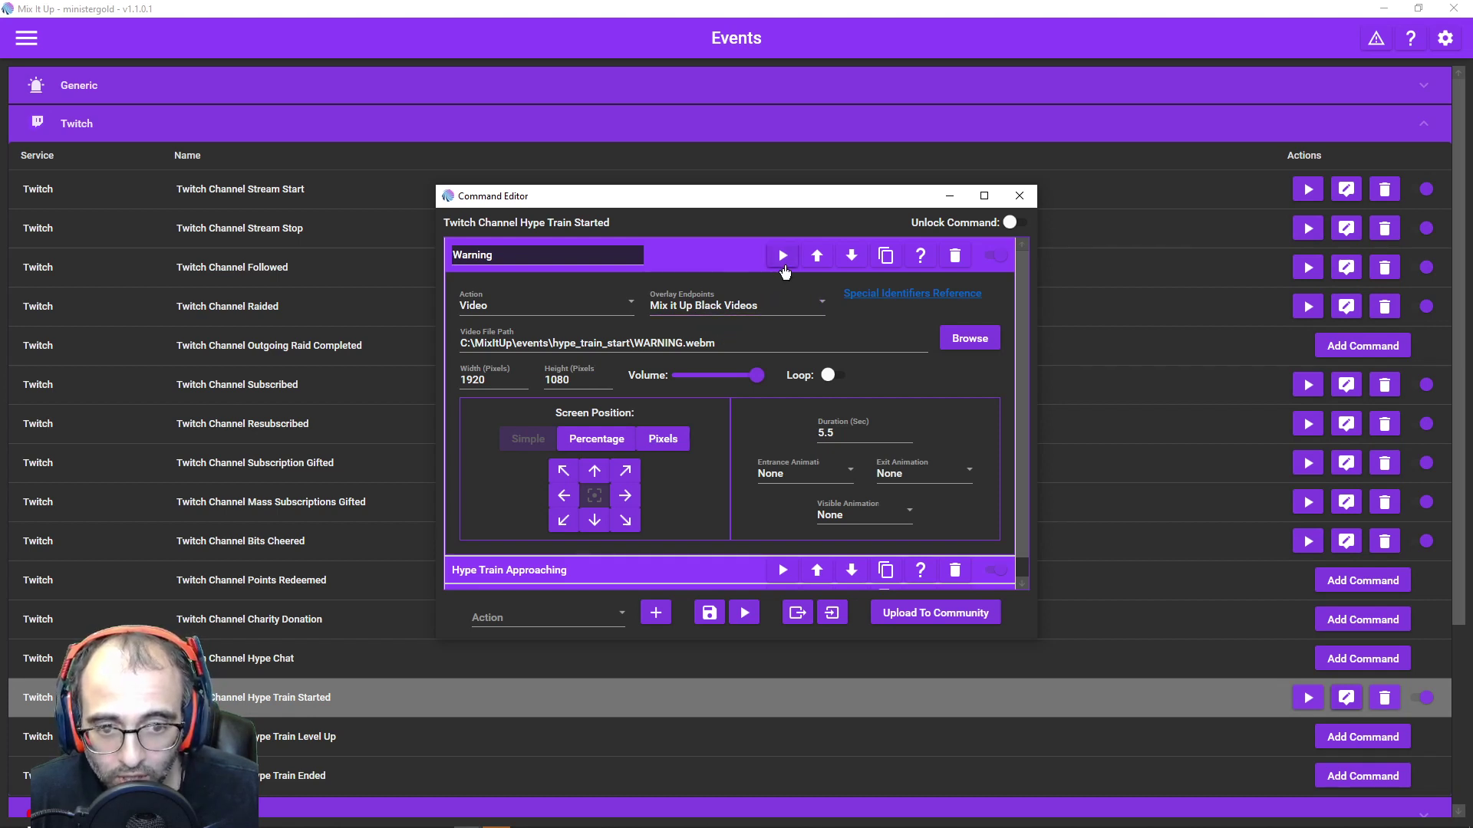
left_click(784, 261)
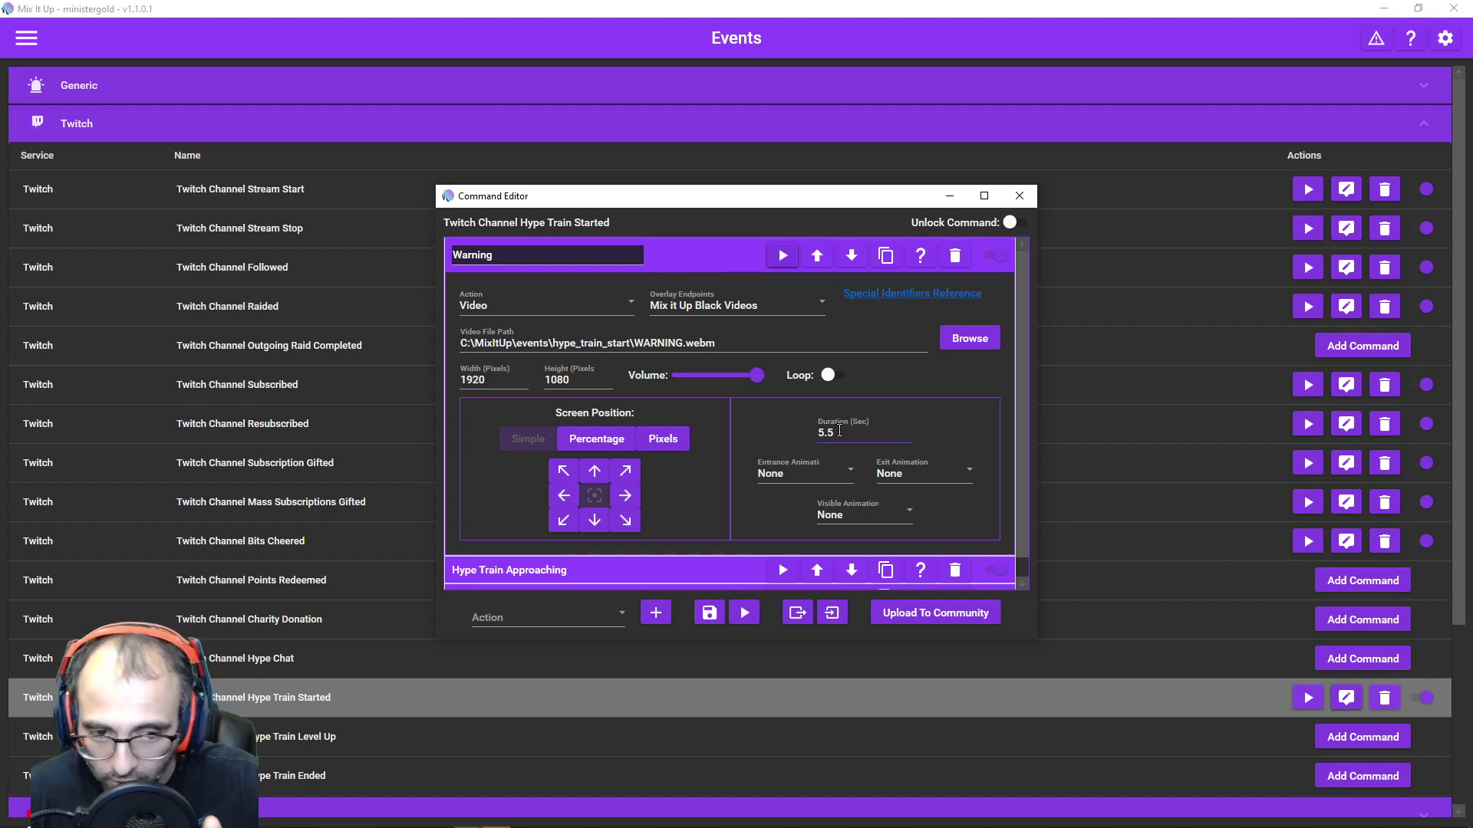
left_click(682, 251)
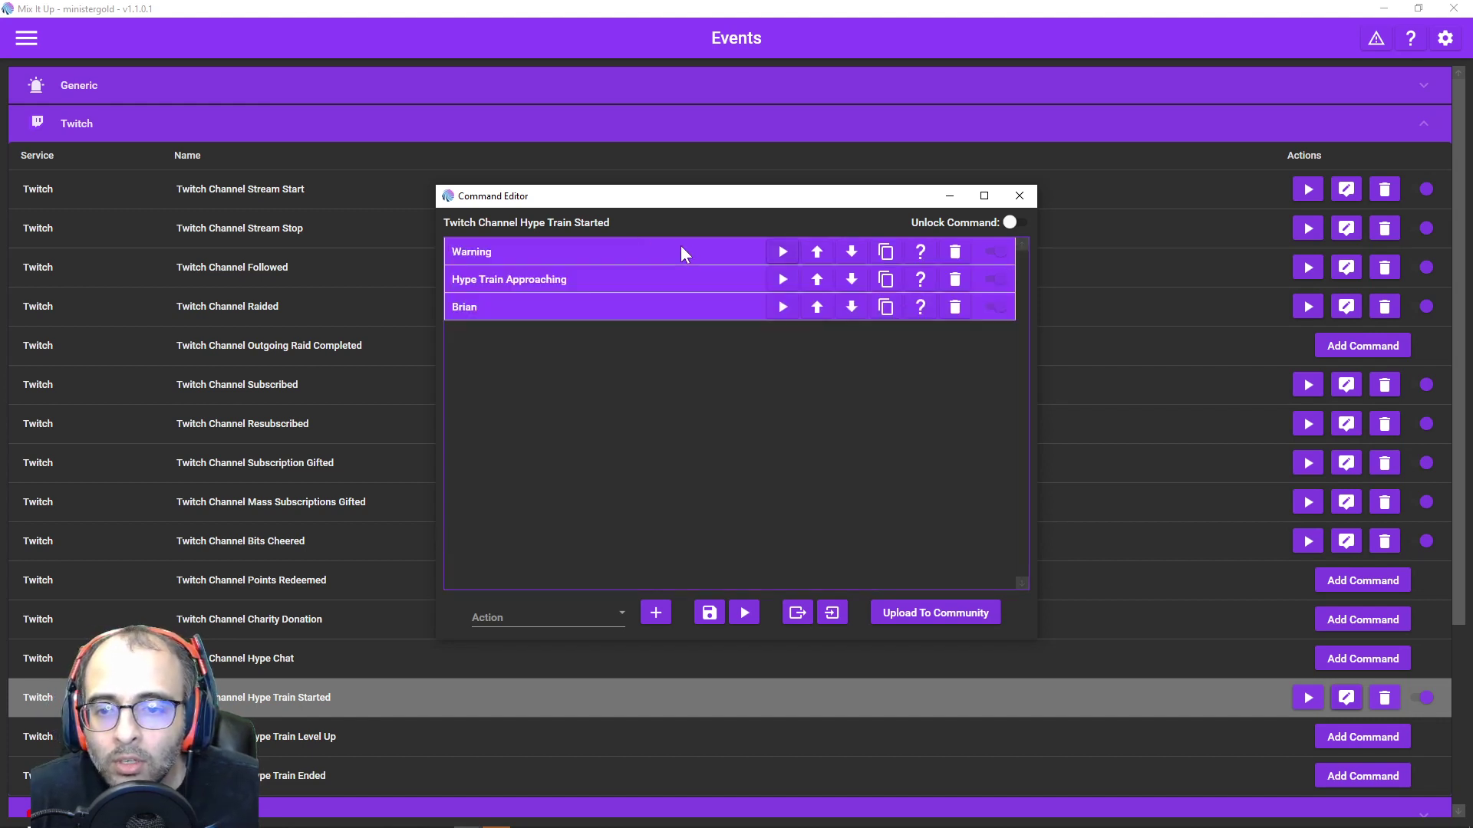
Step: Compare the settings of the Hype Train Approaching image action with those of the Warning video action
left_click(595, 289)
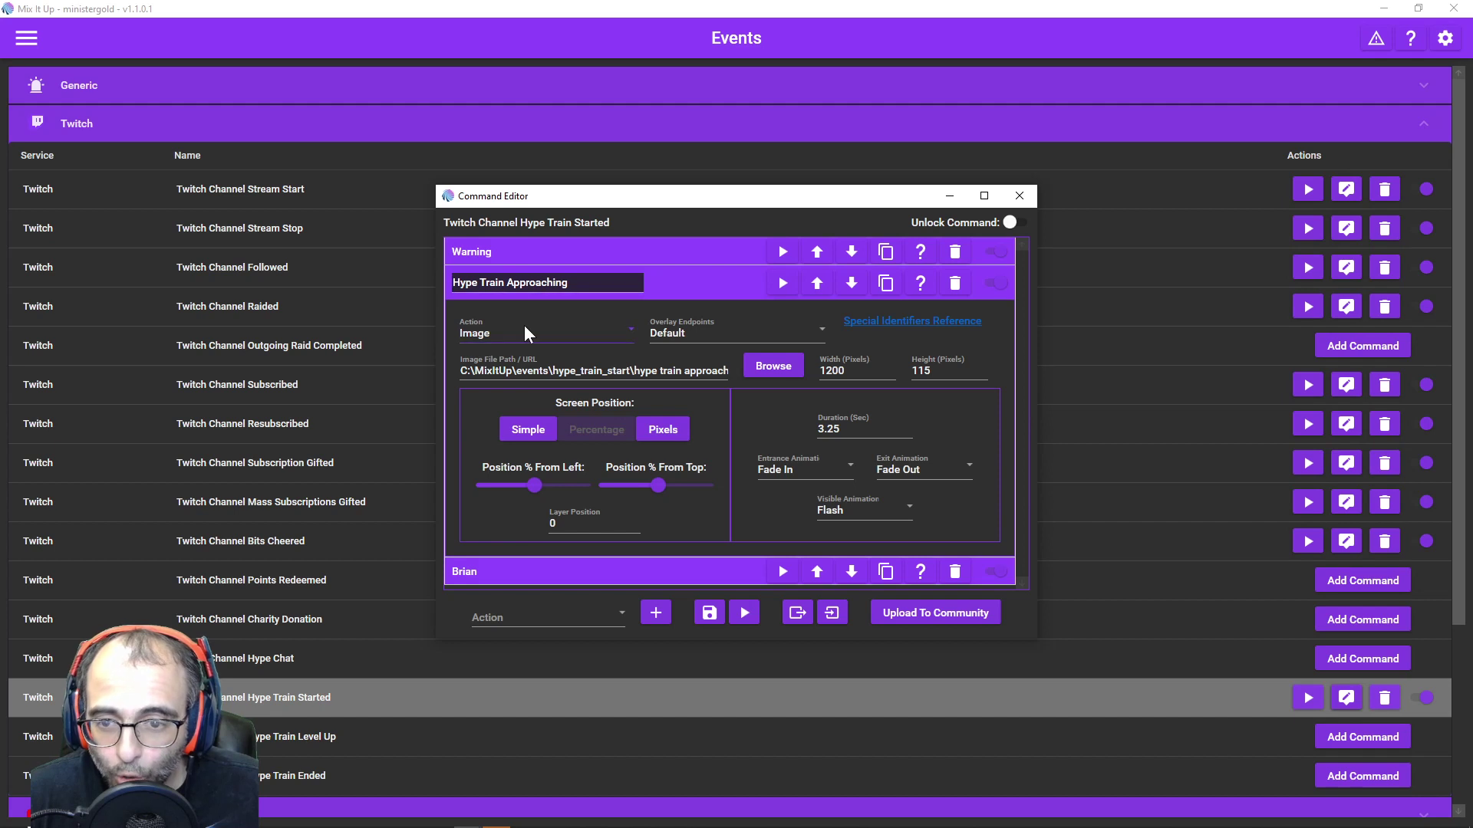
left_click(482, 253)
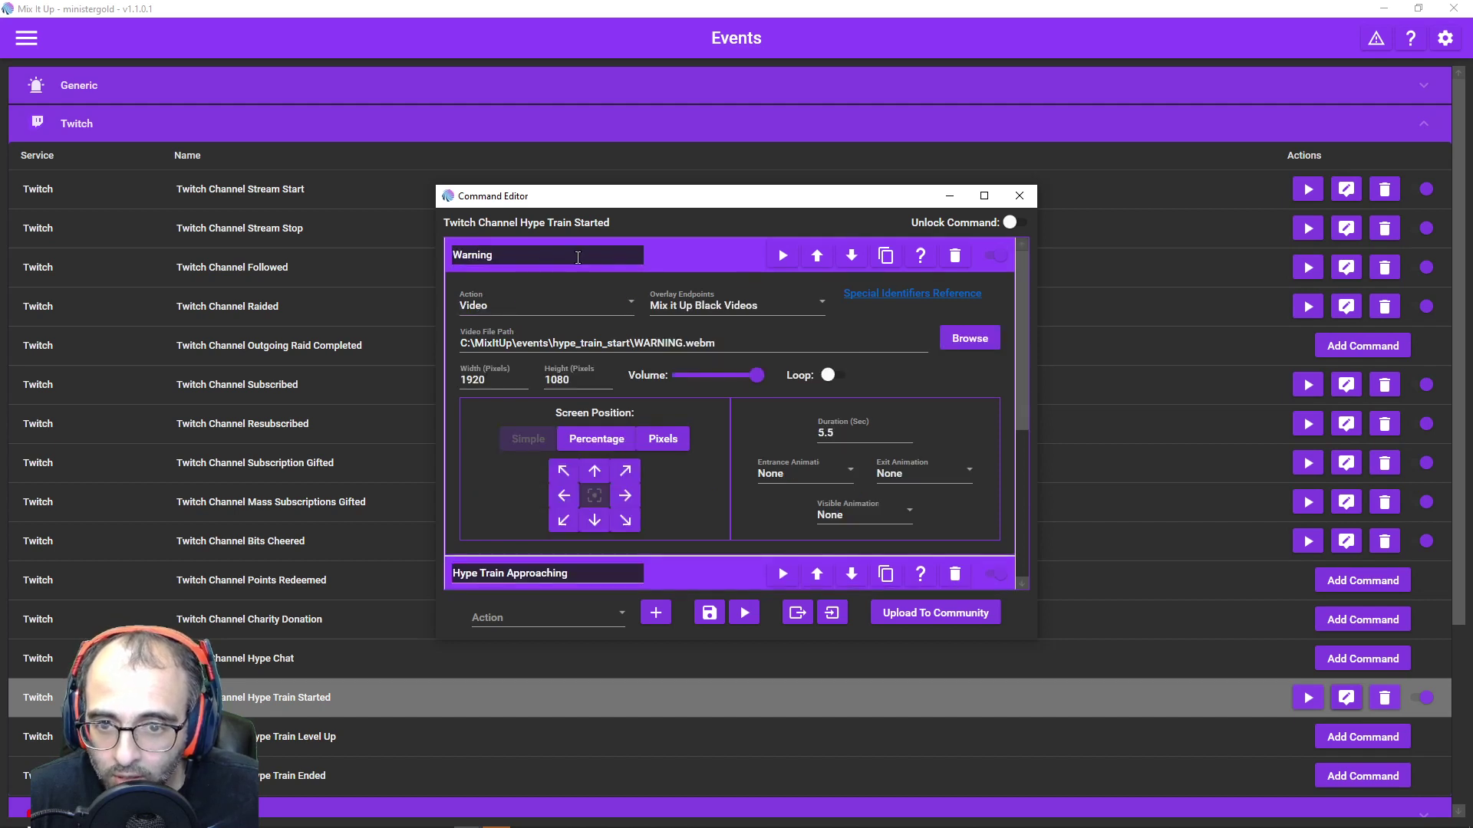
left_click(553, 255)
left_click(499, 283)
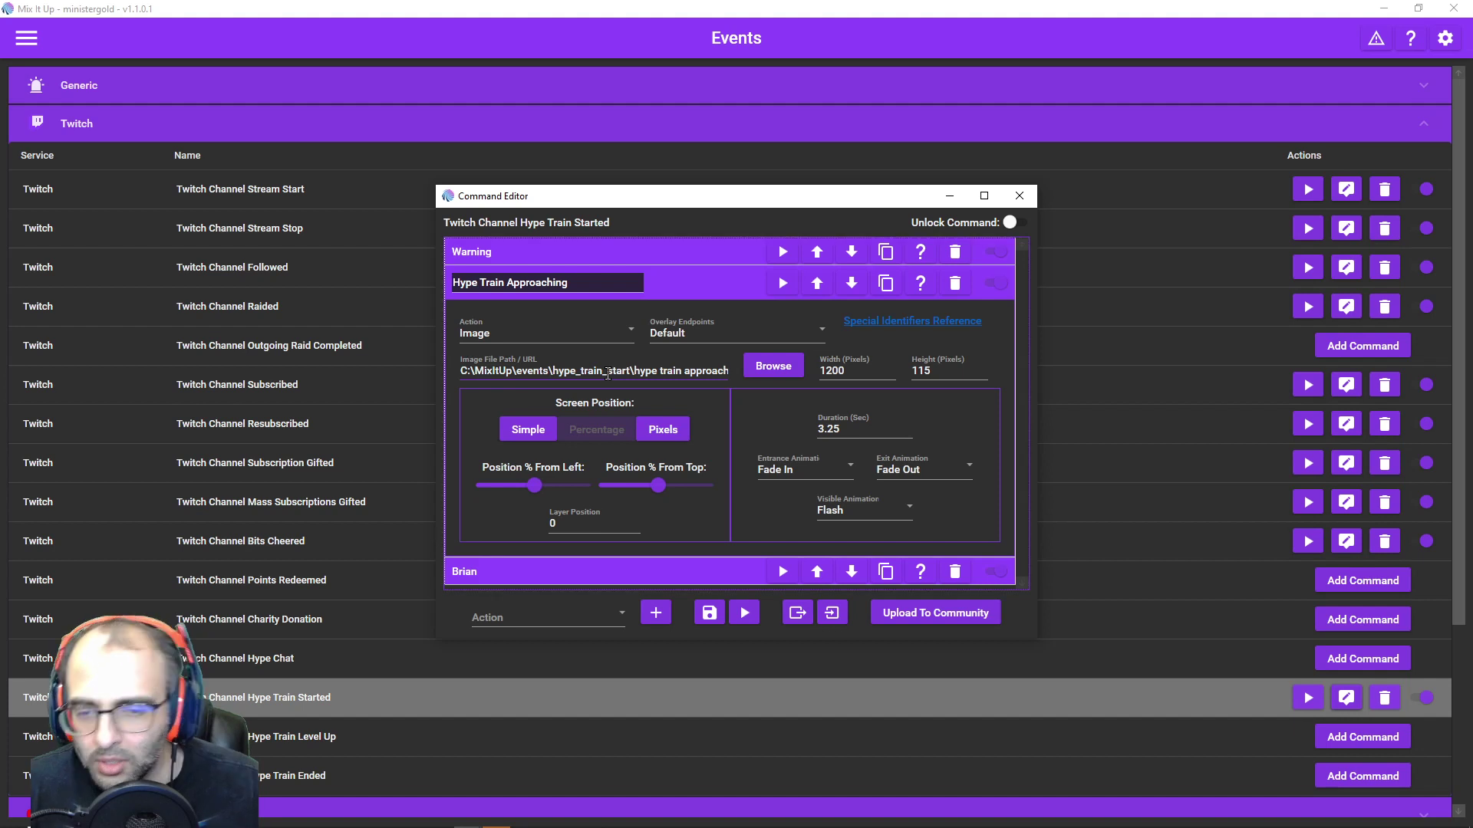
Step: Switch to a blank Firefox window
key("alt+Tab")
key("alt+Tab")
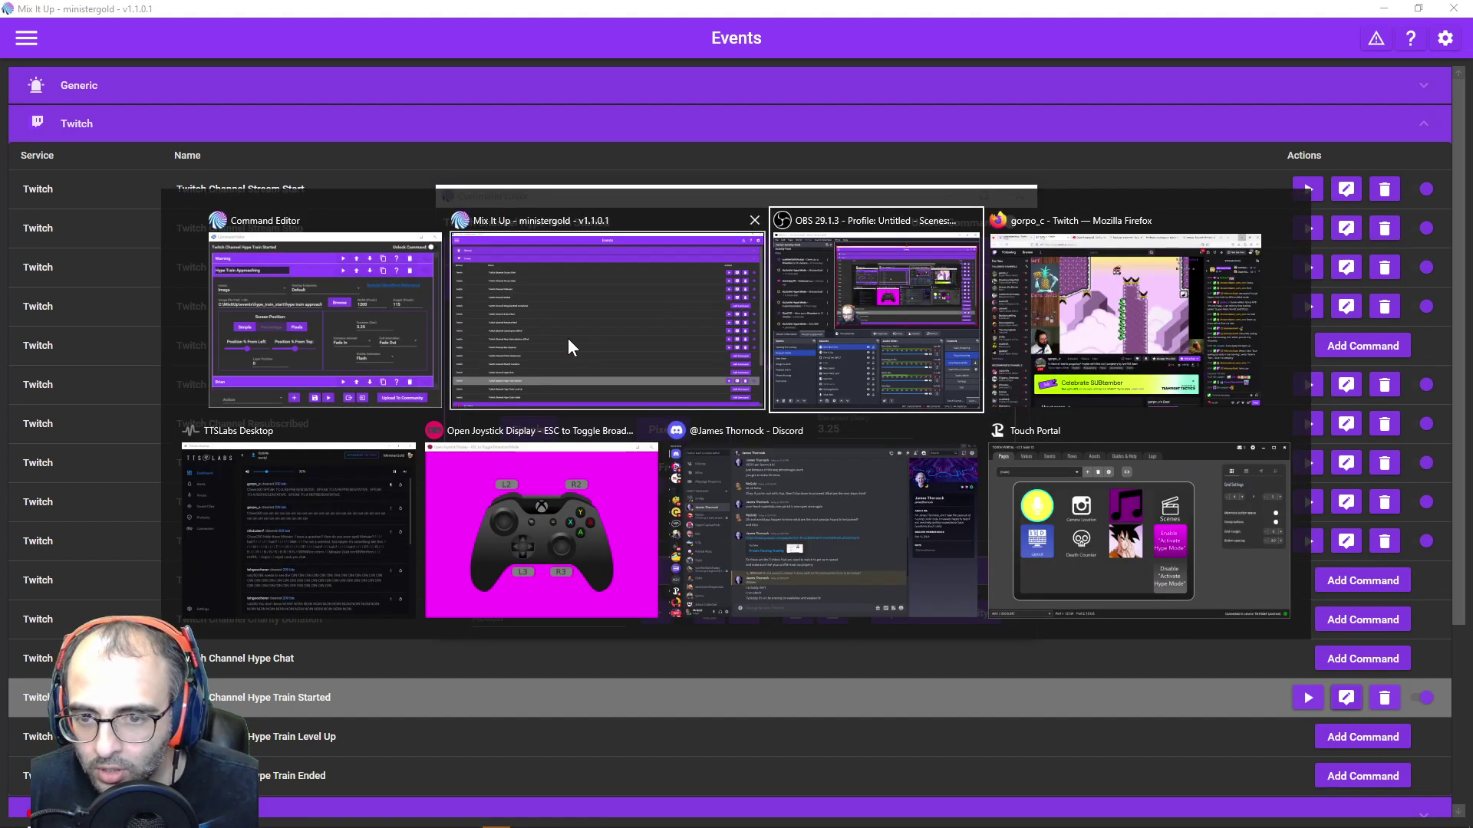
key("Escape")
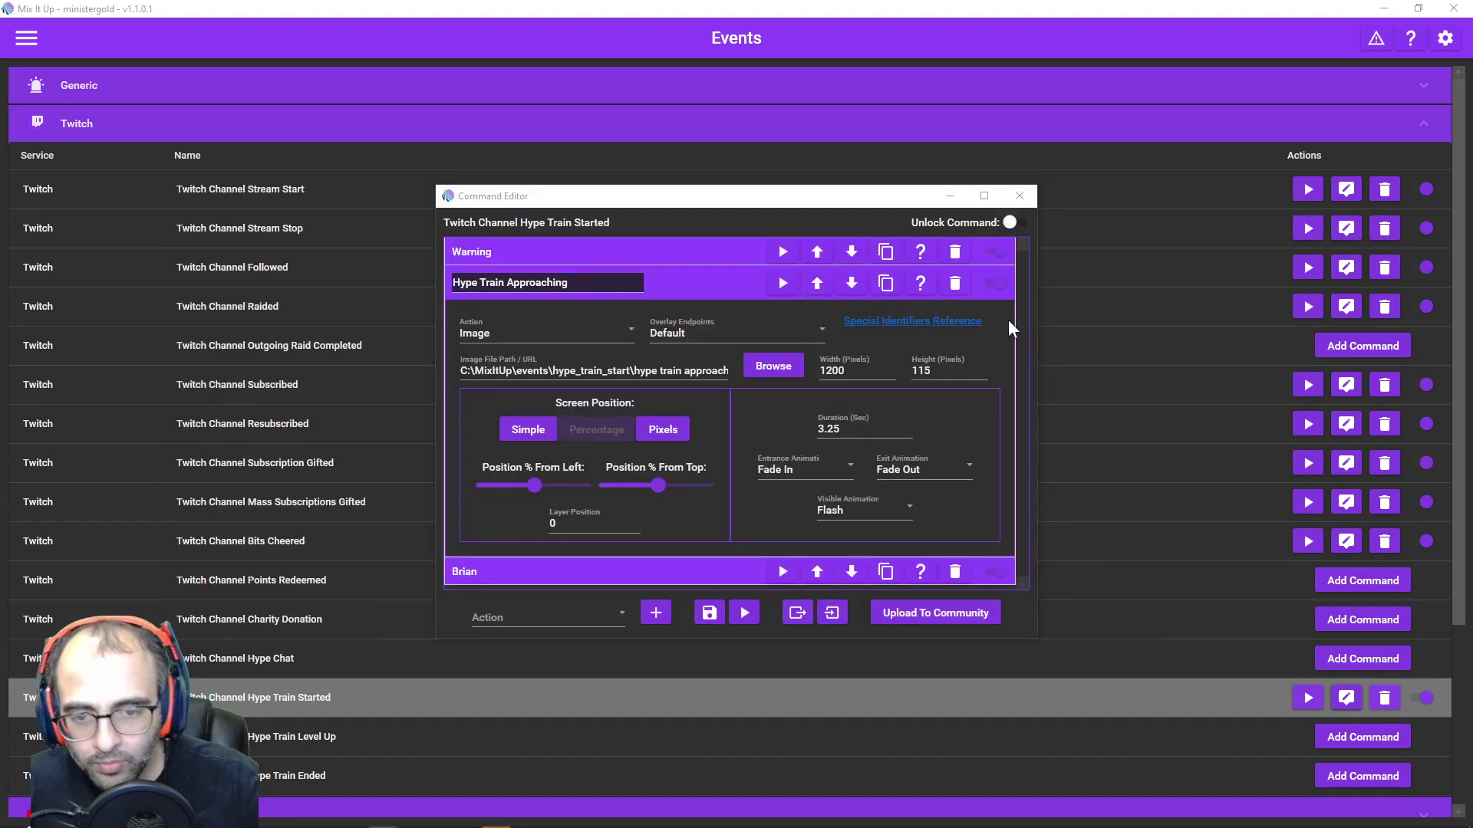
key("alt+Tab")
key("alt+Tab")
key("alt+Tab")
key("alt+Tab")
key("alt+Tab")
key("Escape")
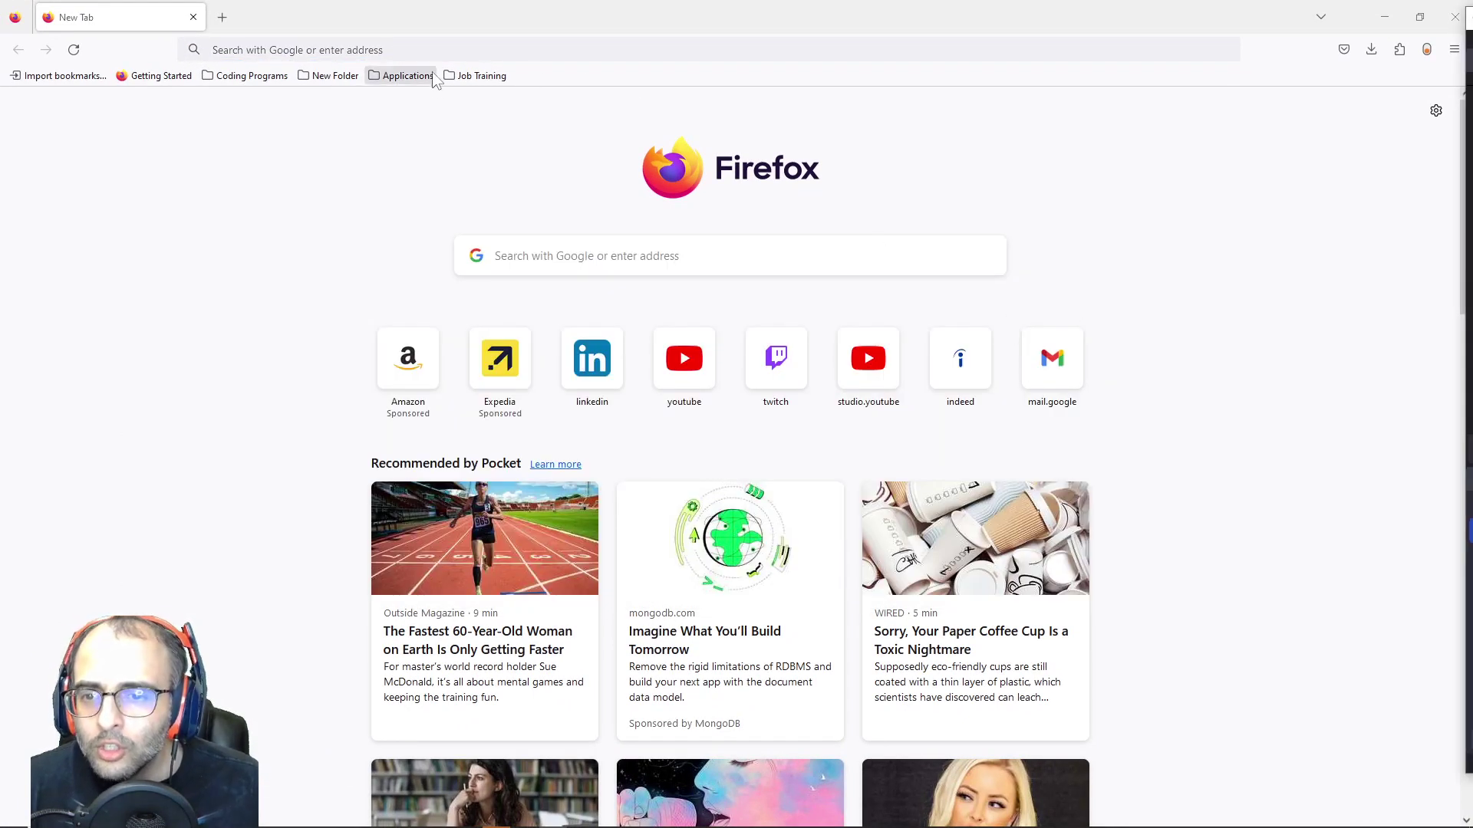
Step: Search the web for "text generator"
left_click(345, 55)
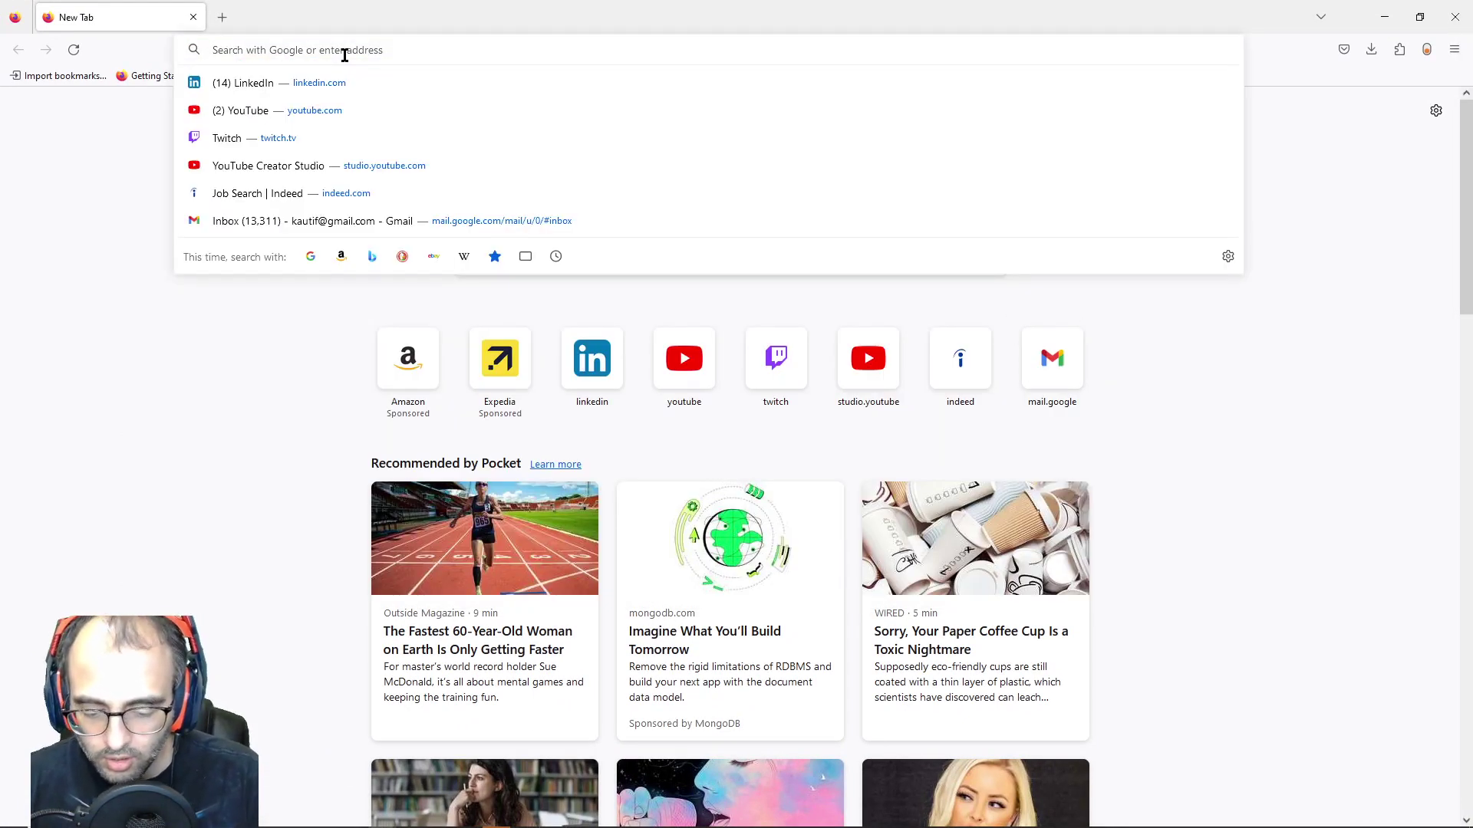
type("text")
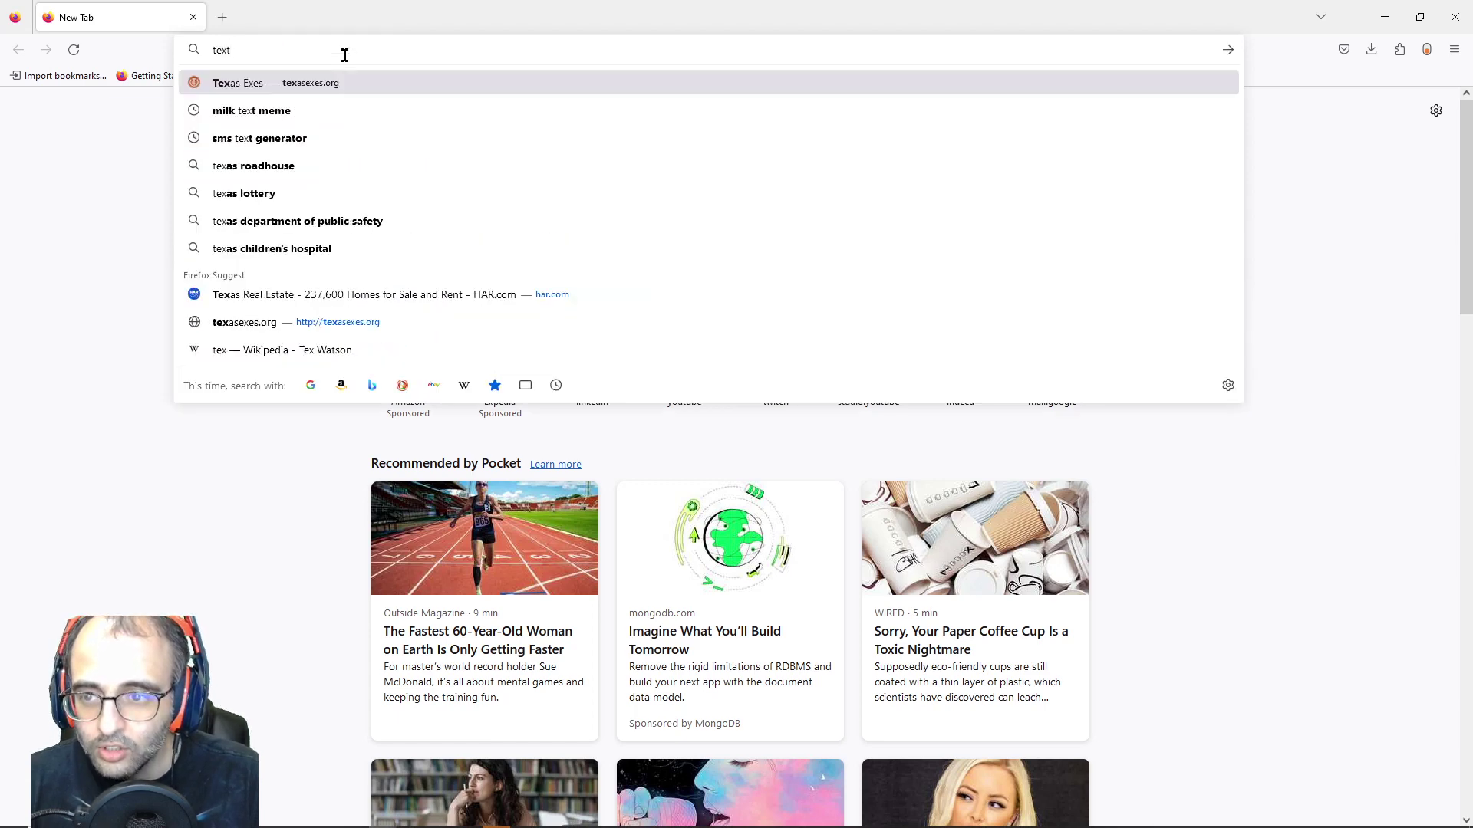
type(" generator")
key("Return")
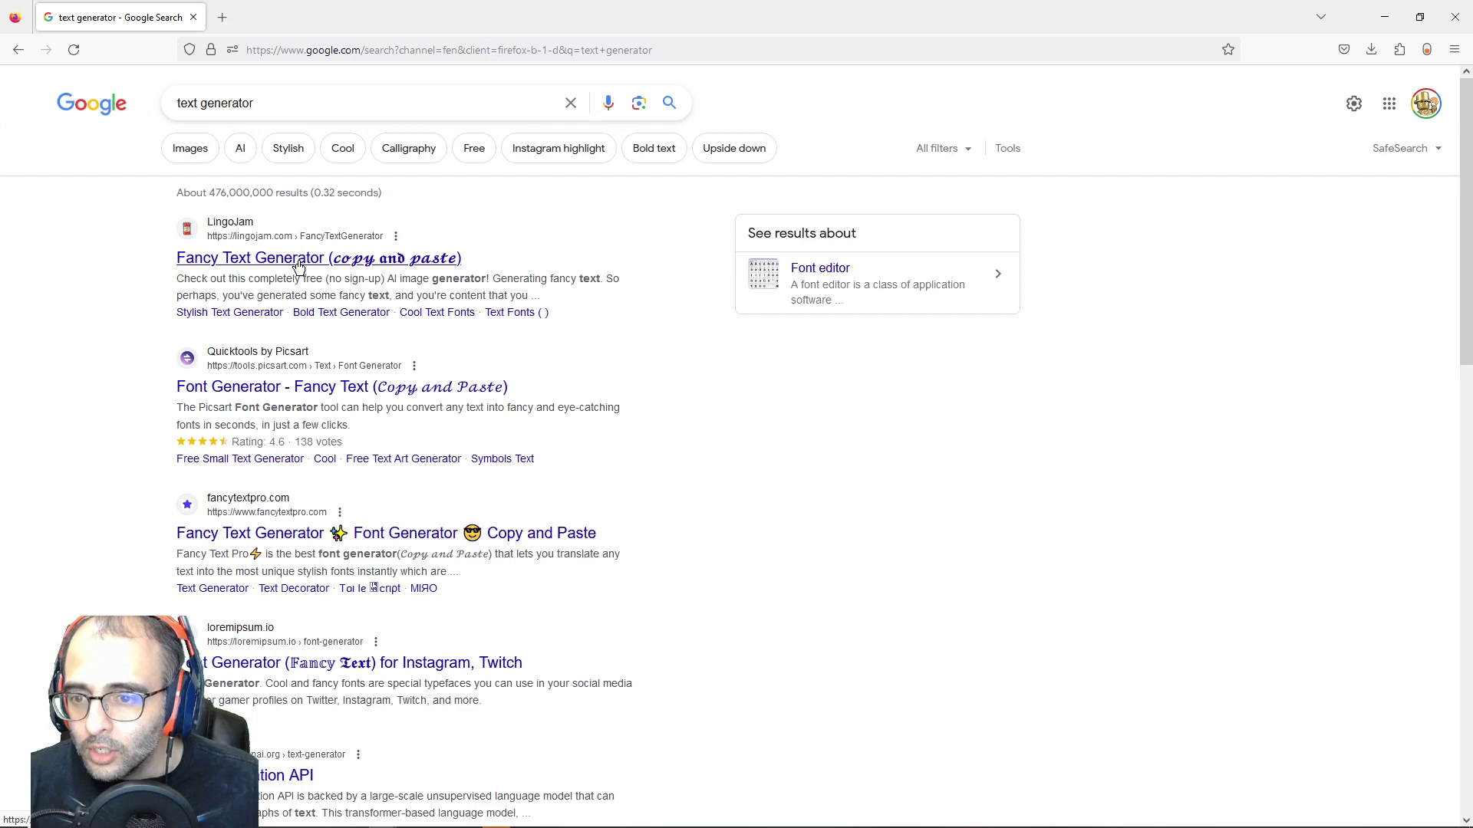
left_click(299, 265)
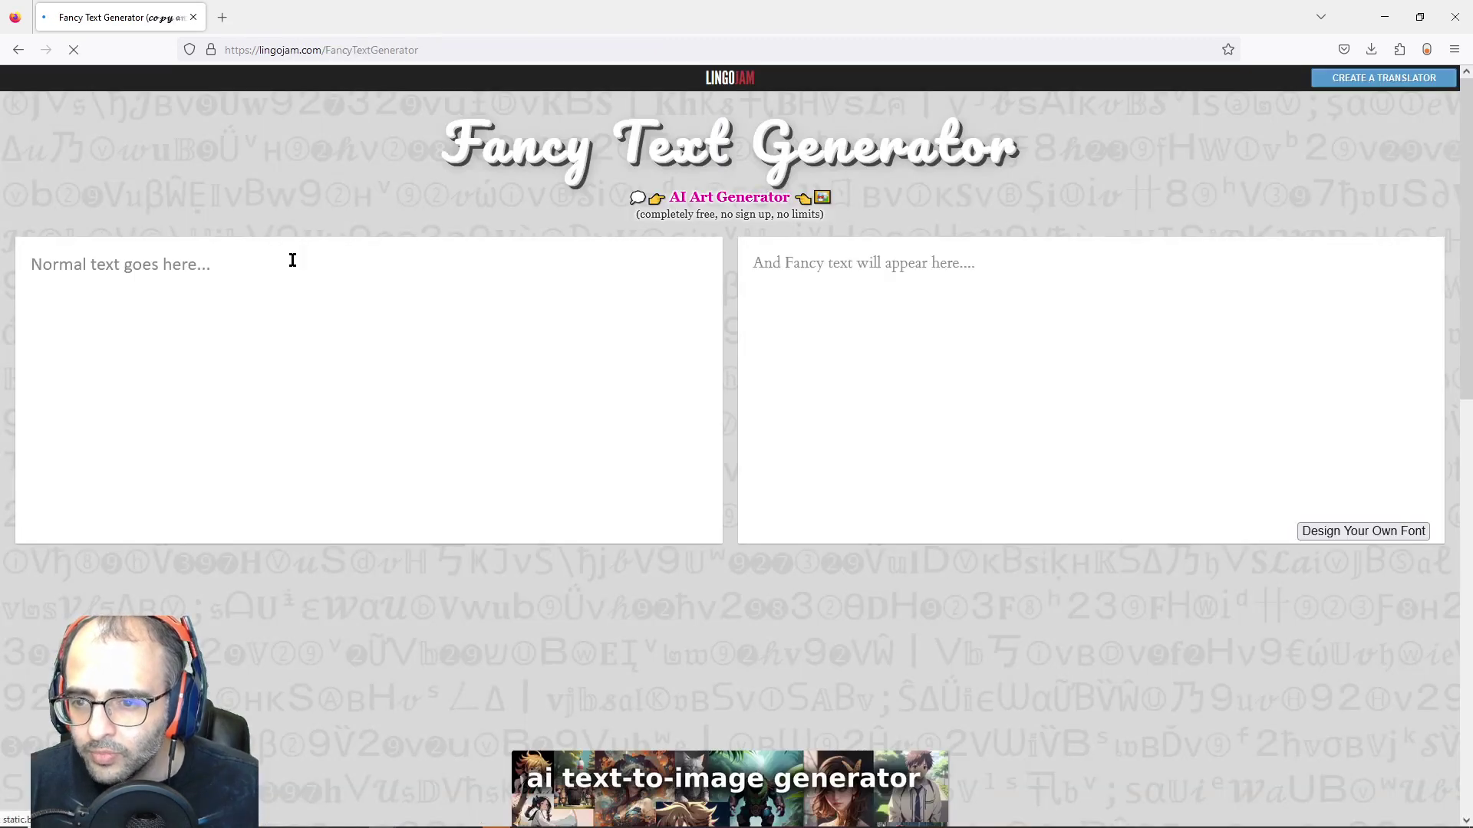
scroll(441, 384, "down", 5)
key("alt+Left")
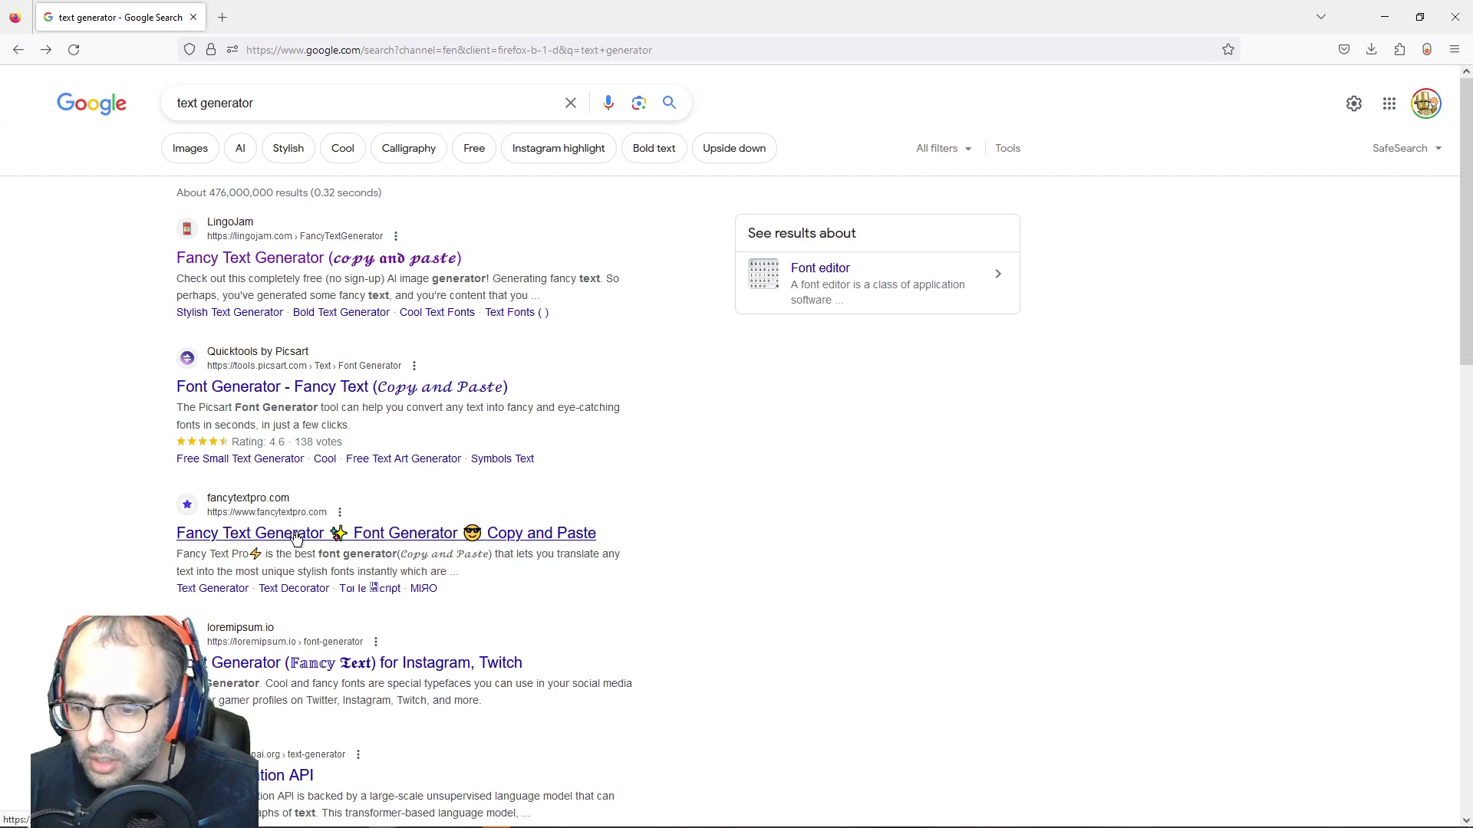
Step: Open the Cool Text Graphics & Logo Generator search result and browse its text styles
scroll(250, 406, "down", 4)
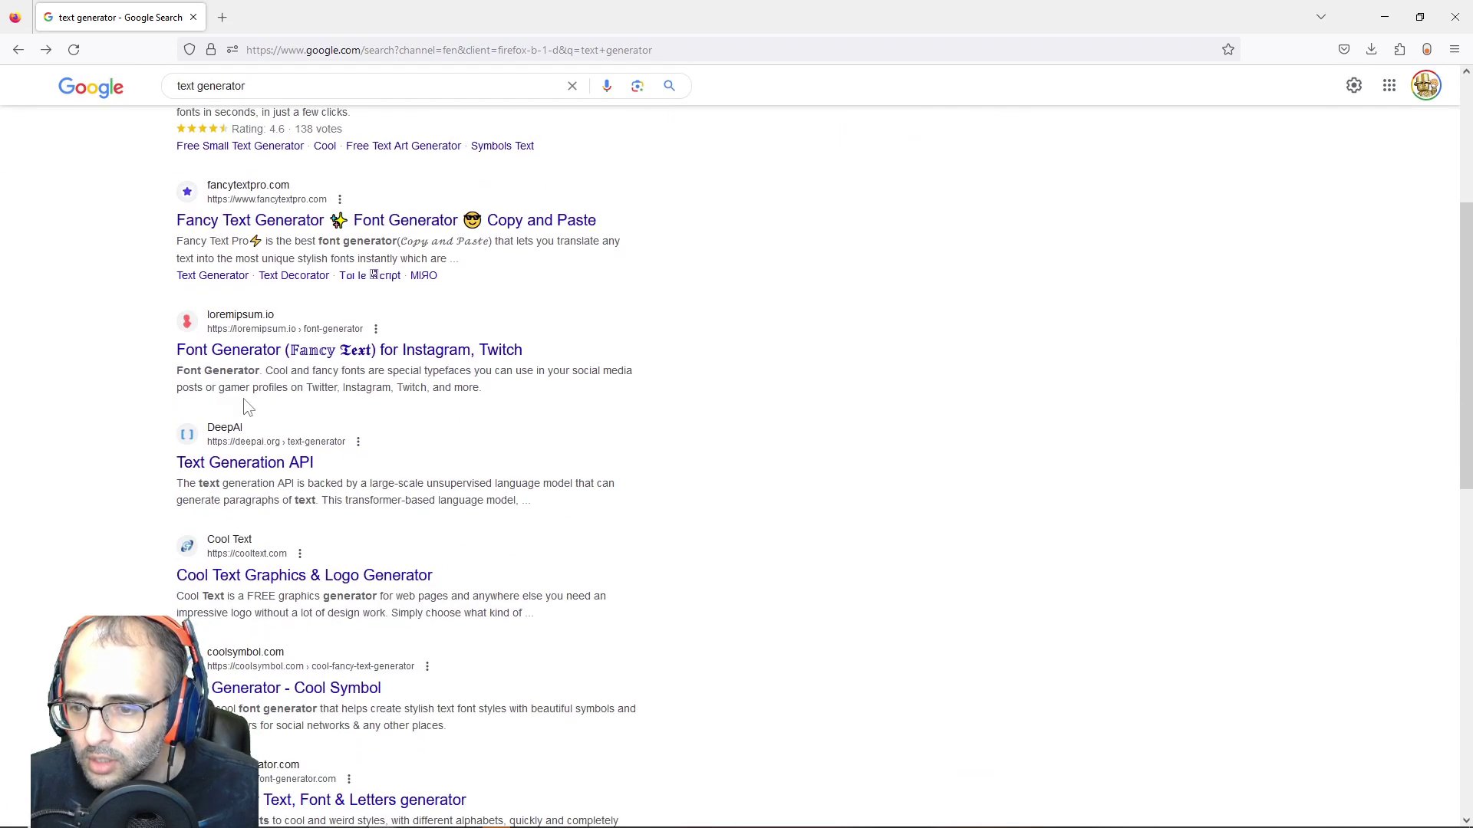
left_click(307, 577)
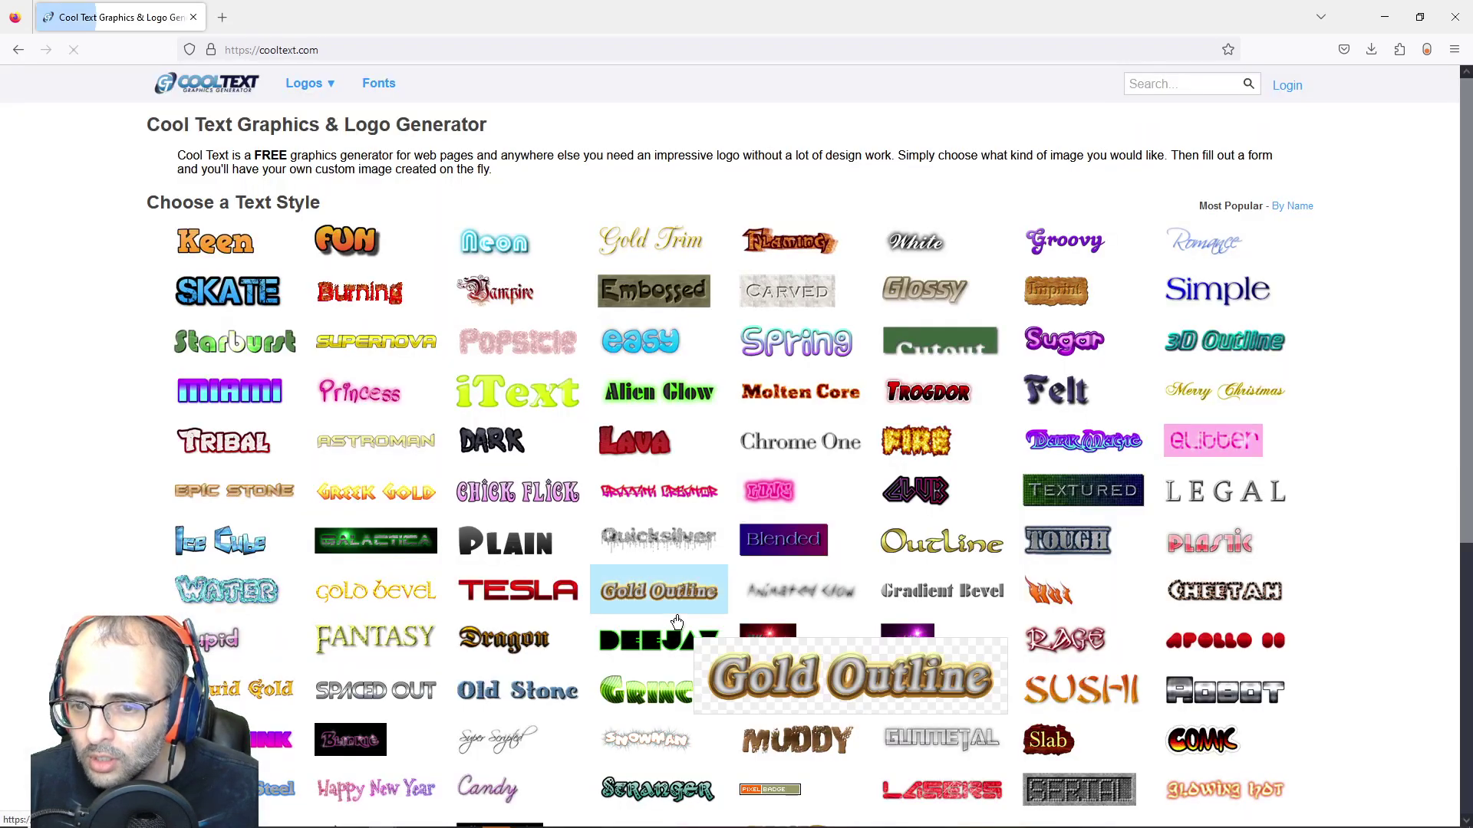
scroll(227, 349, "down", 4)
scroll(224, 345, "down", 1)
scroll(224, 345, "up", 3)
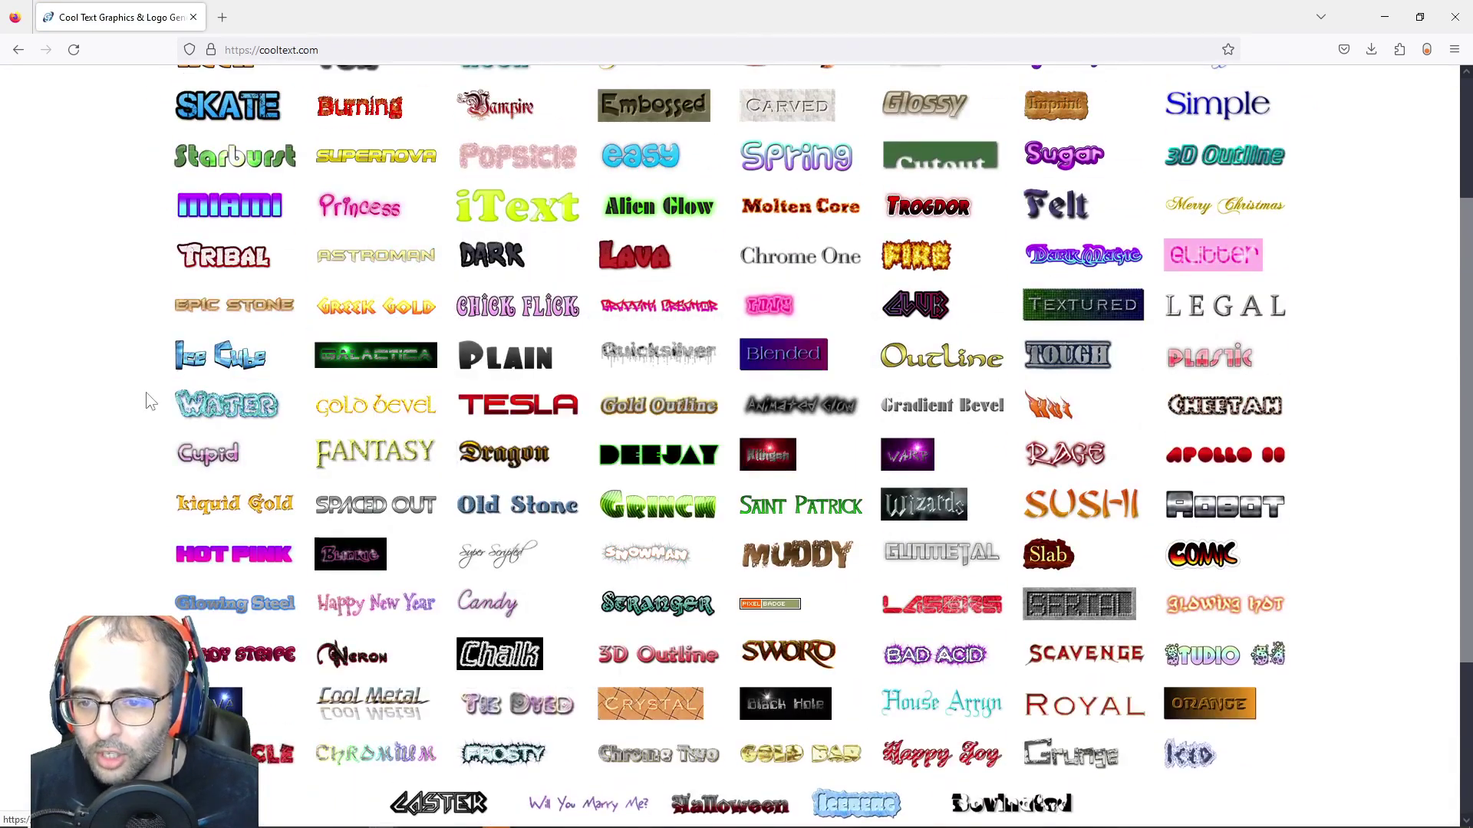
scroll(149, 401, "up", 2)
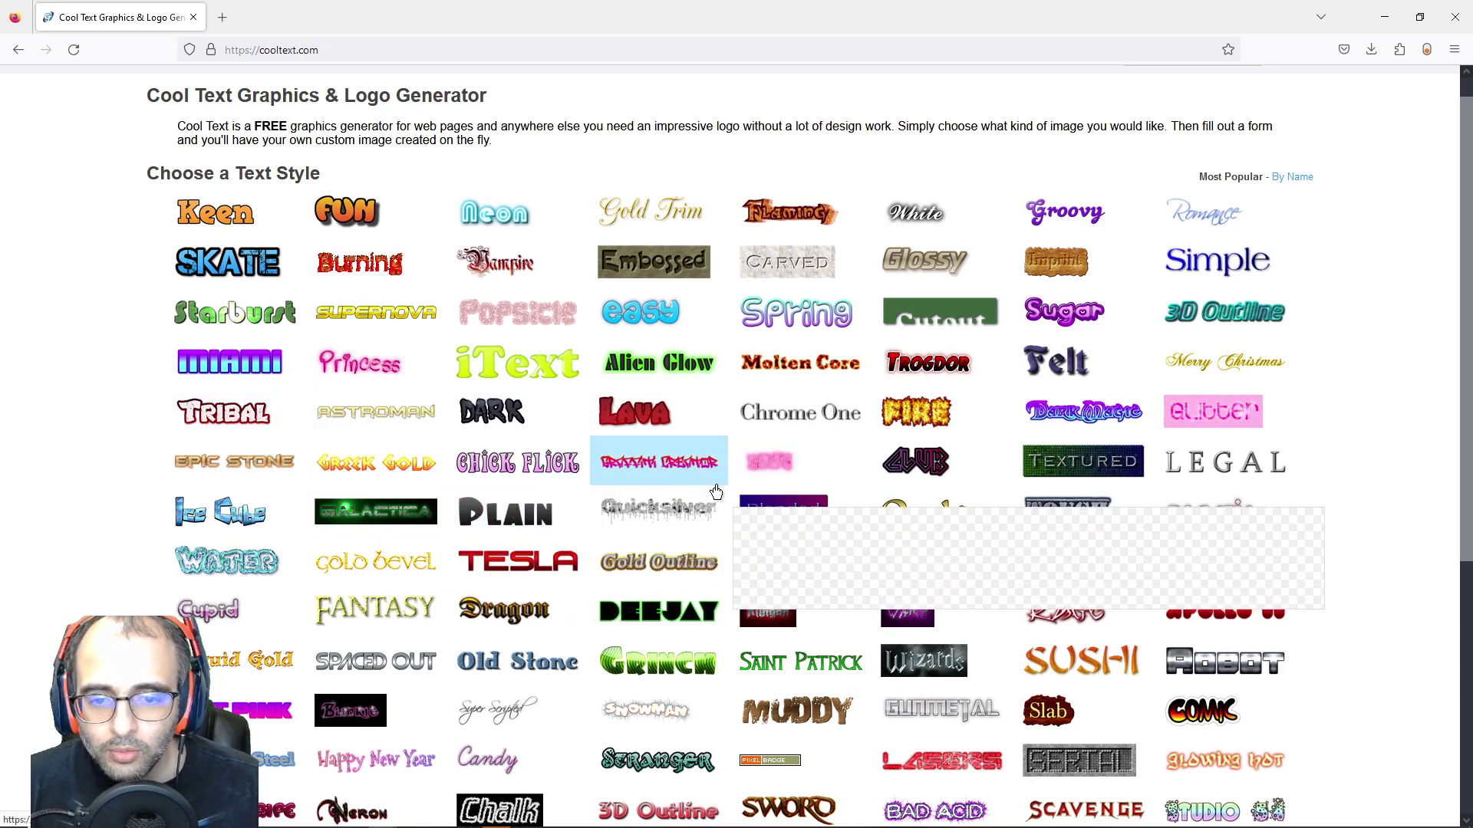
Step: Create a logo in the Hot Pink style with the text "Hype Train Approaching" at text size 75
left_click(336, 711)
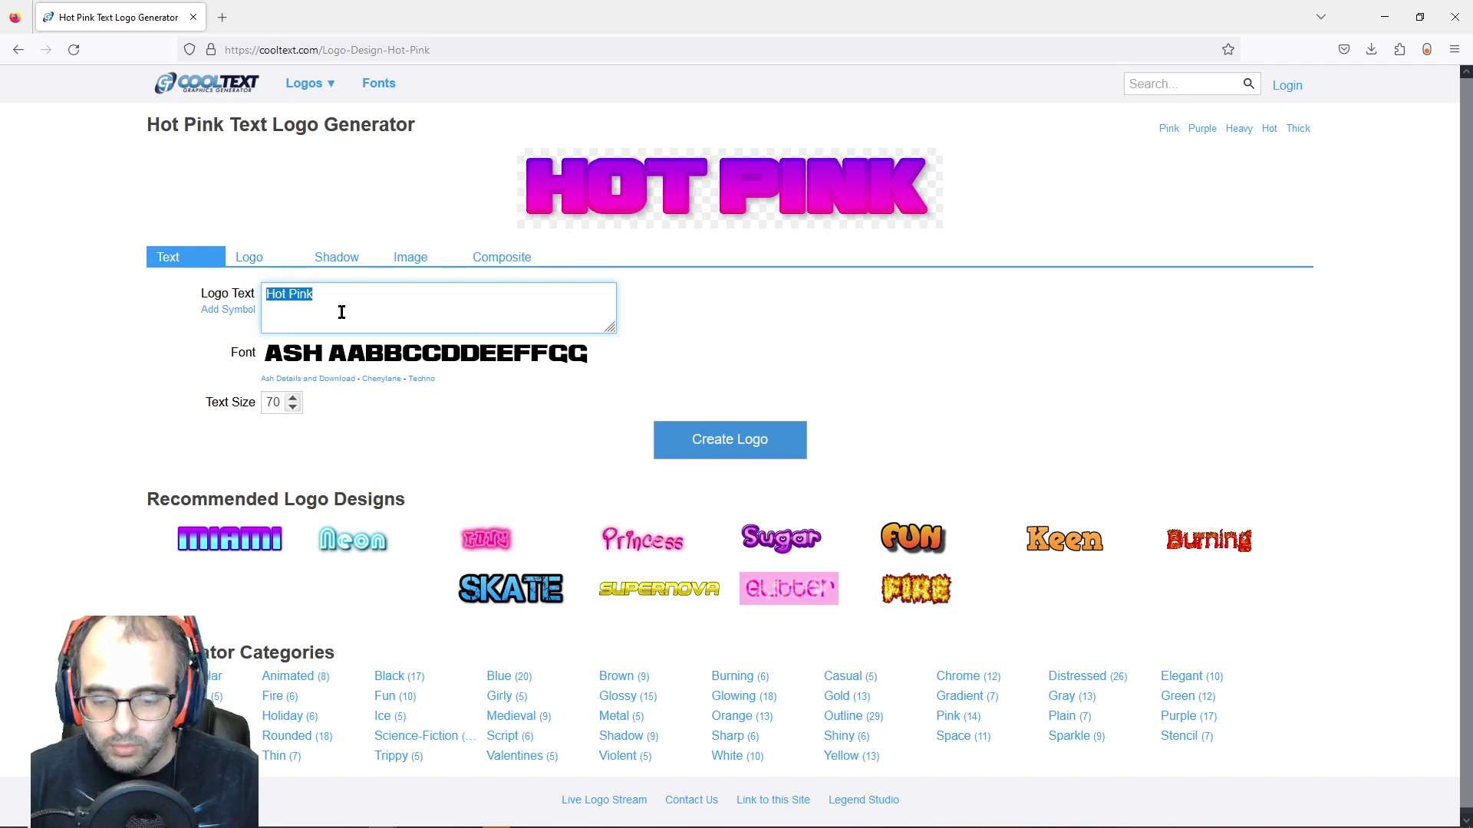
type("Hype Train Approaching")
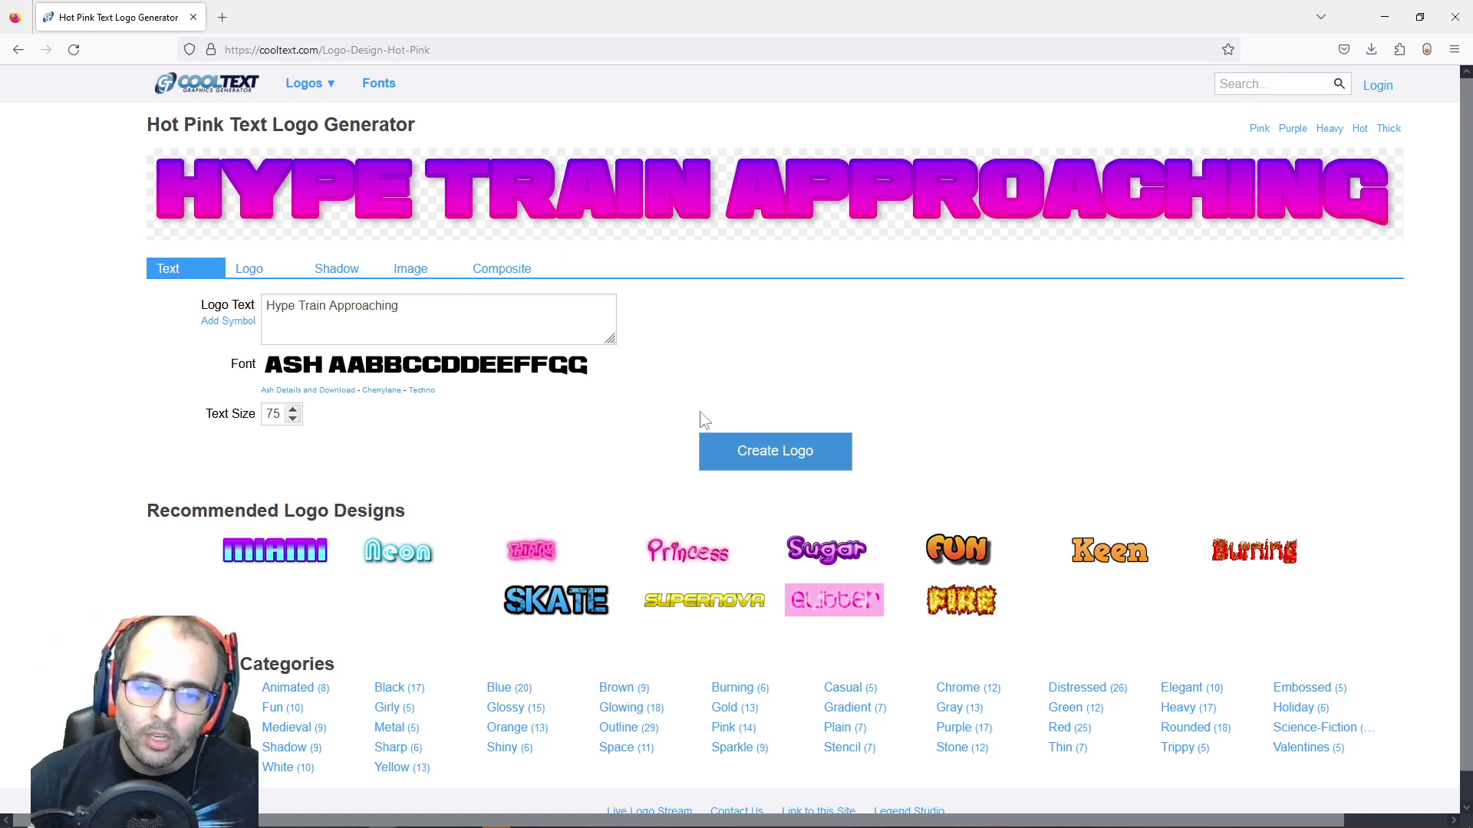
left_click(744, 457)
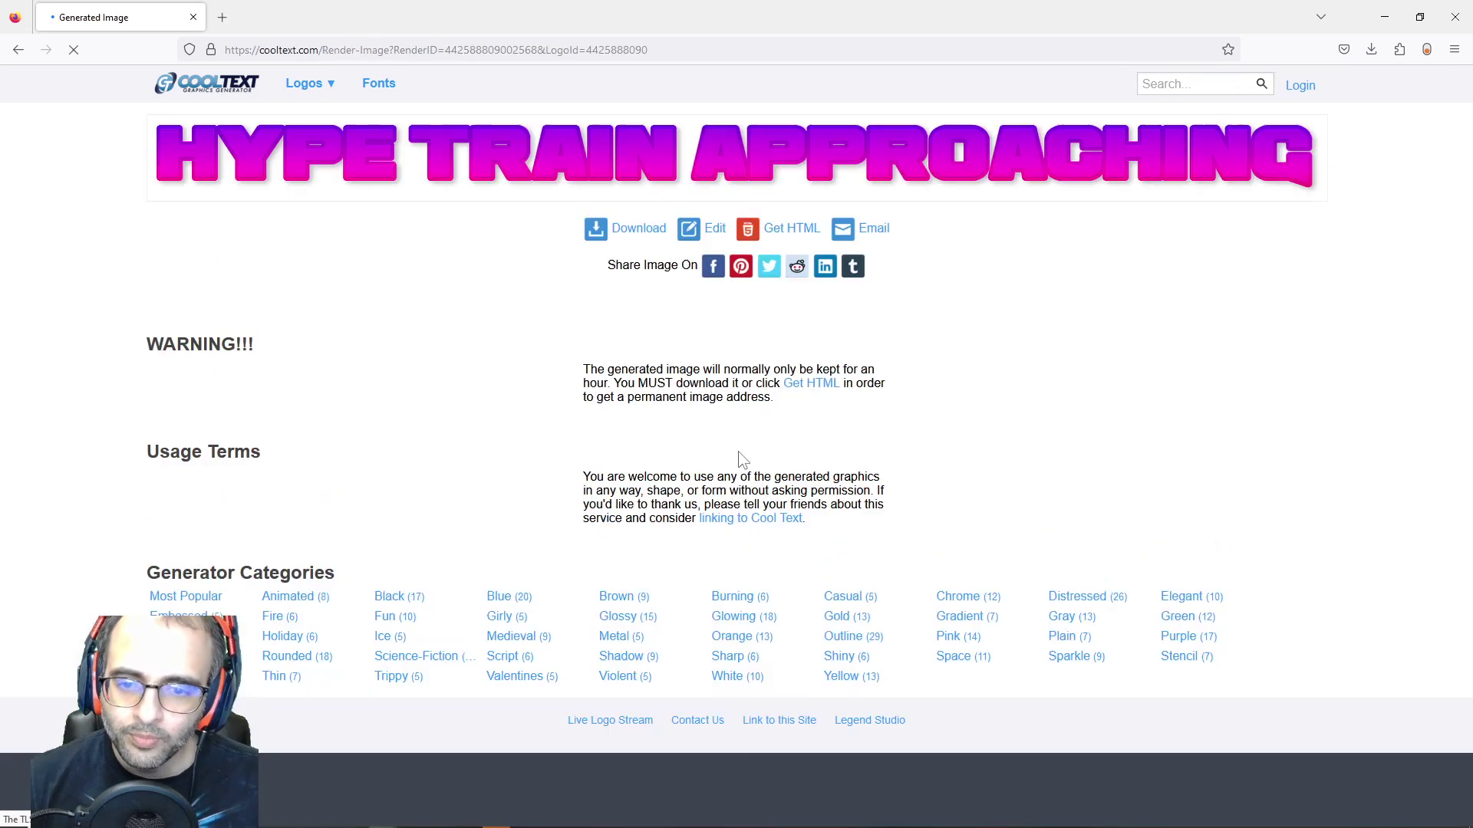
Step: Save the generated Hype Train Approaching logo image to the computer under its suggested file name
right_click(466, 160)
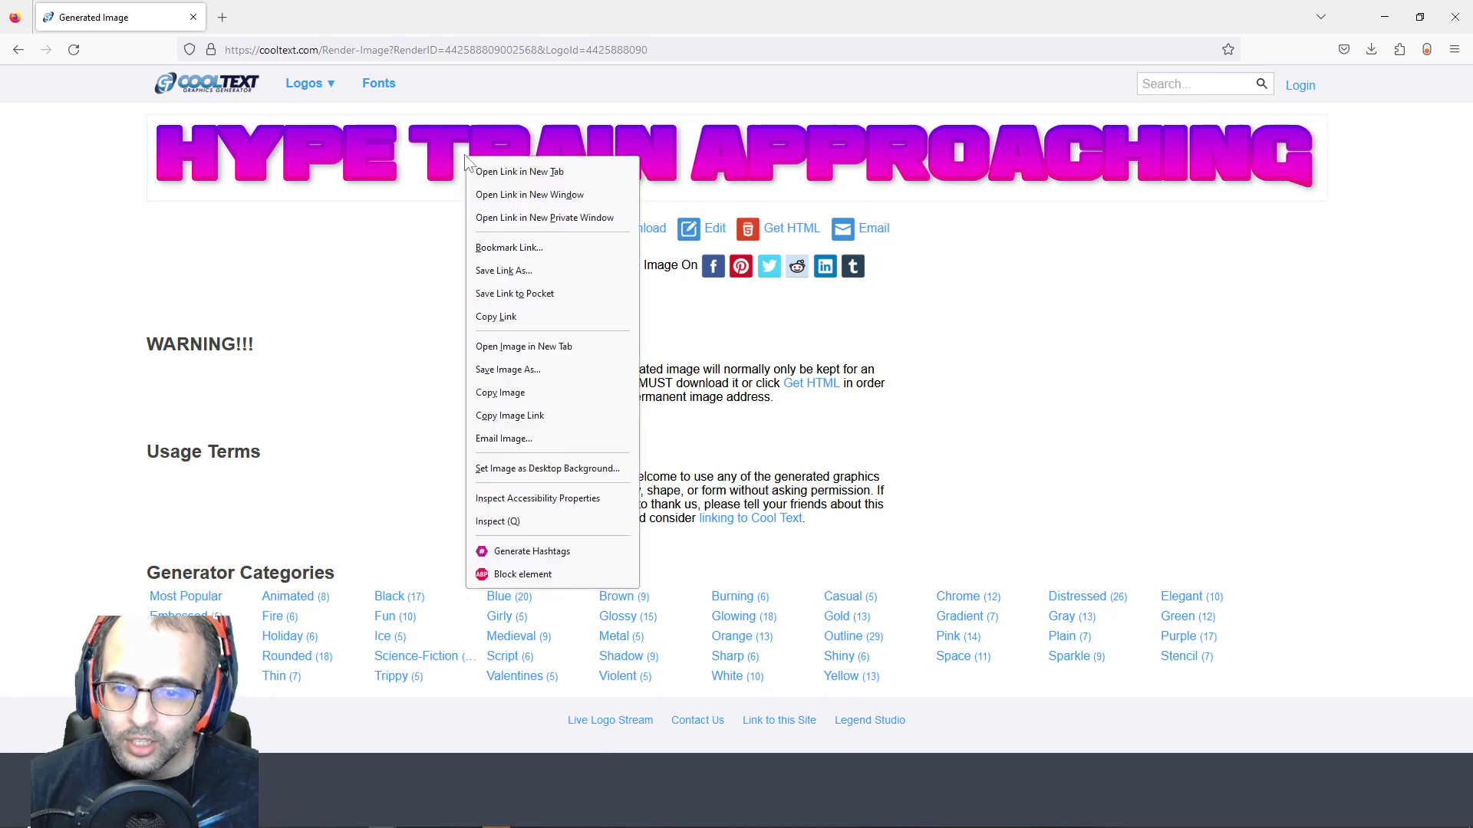
left_click(537, 370)
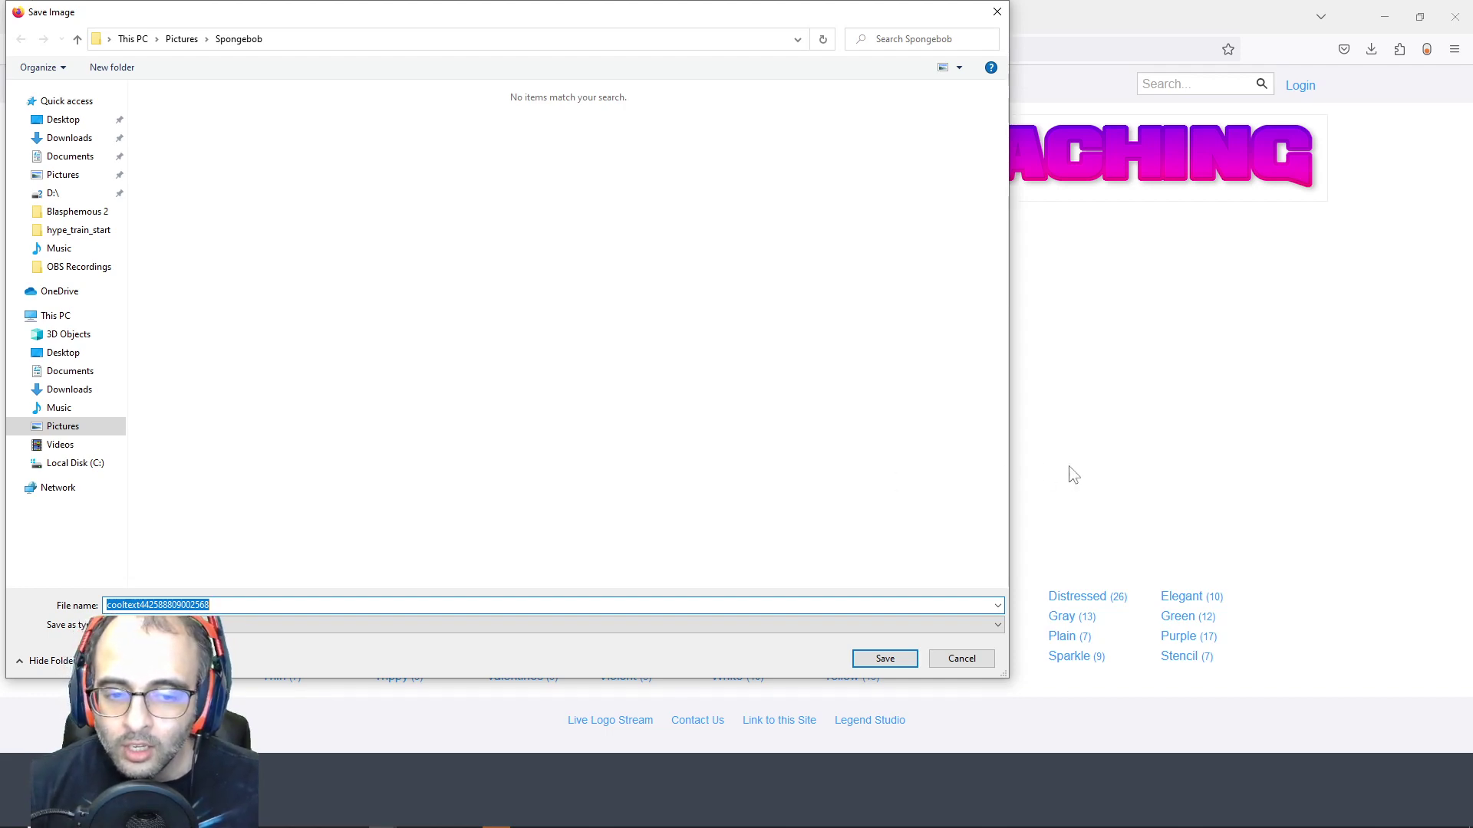
key("Return")
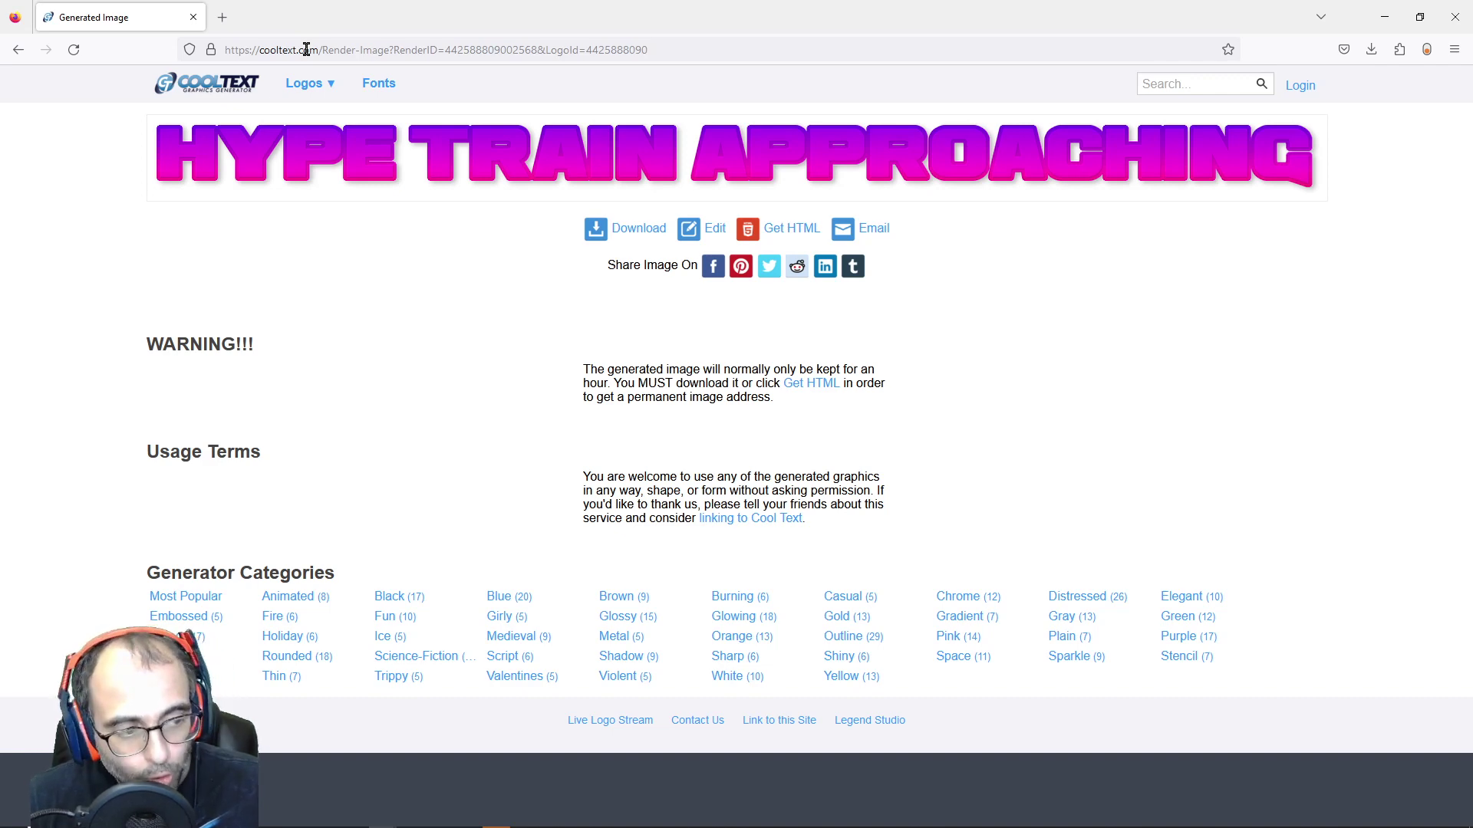
Step: Switch back to the Mix It Up Command Editor and test-play the Hype Train Approaching image action
key("alt+Tab")
key("alt+Tab")
key("alt+Tab")
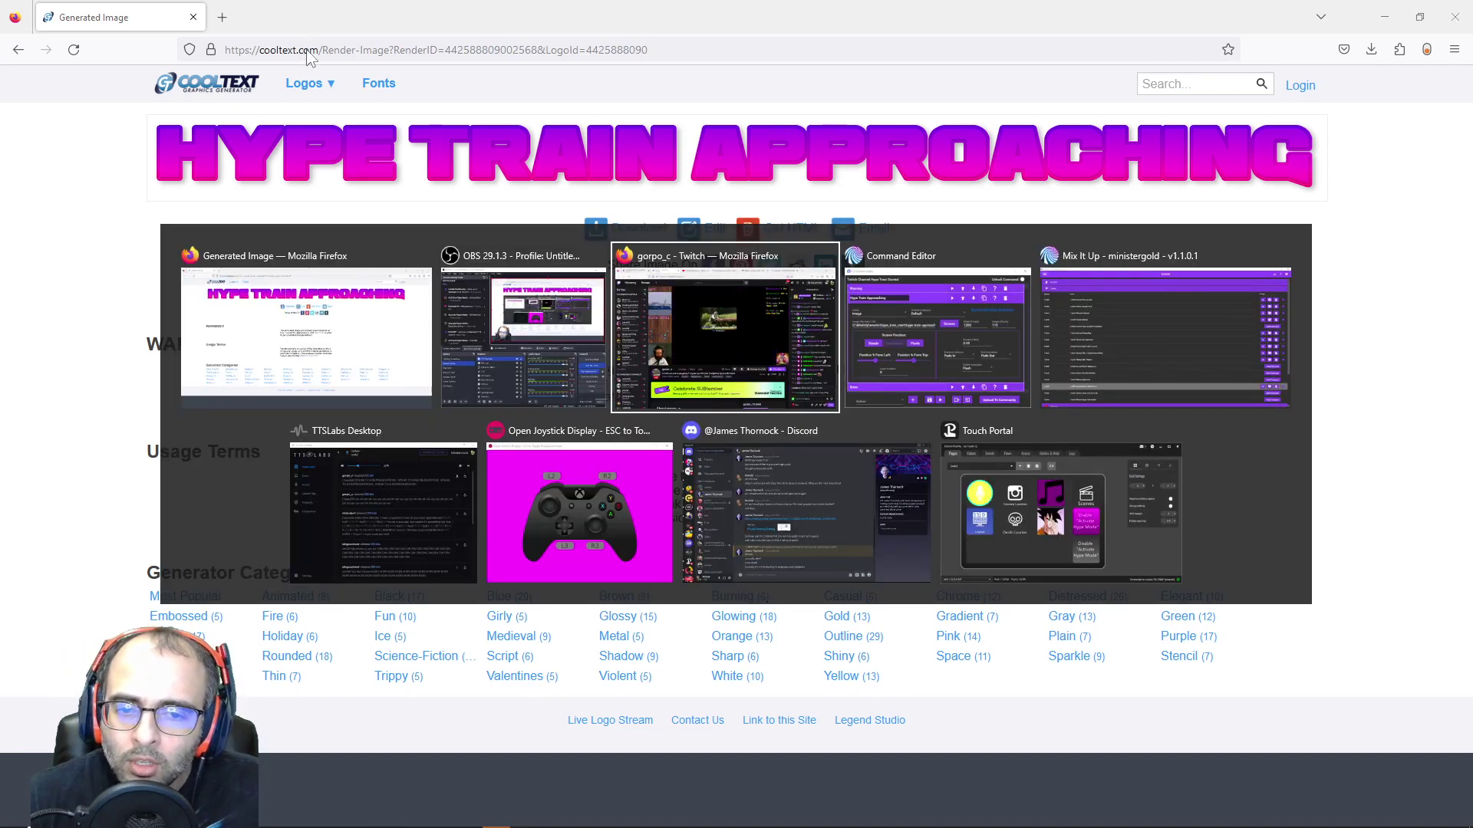
key("alt+Tab")
key("alt+Tab")
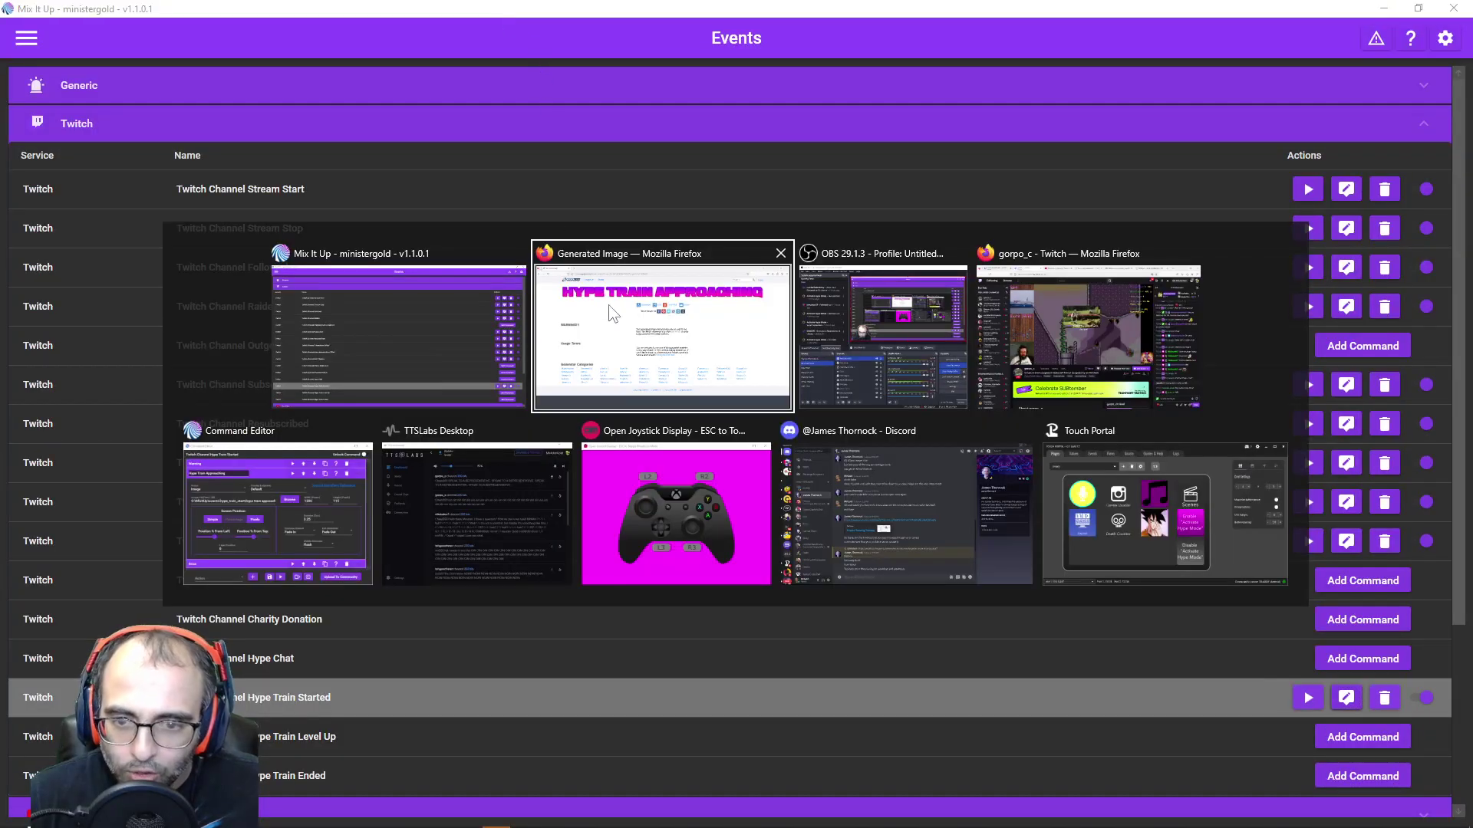
left_click(334, 495)
left_click(781, 286)
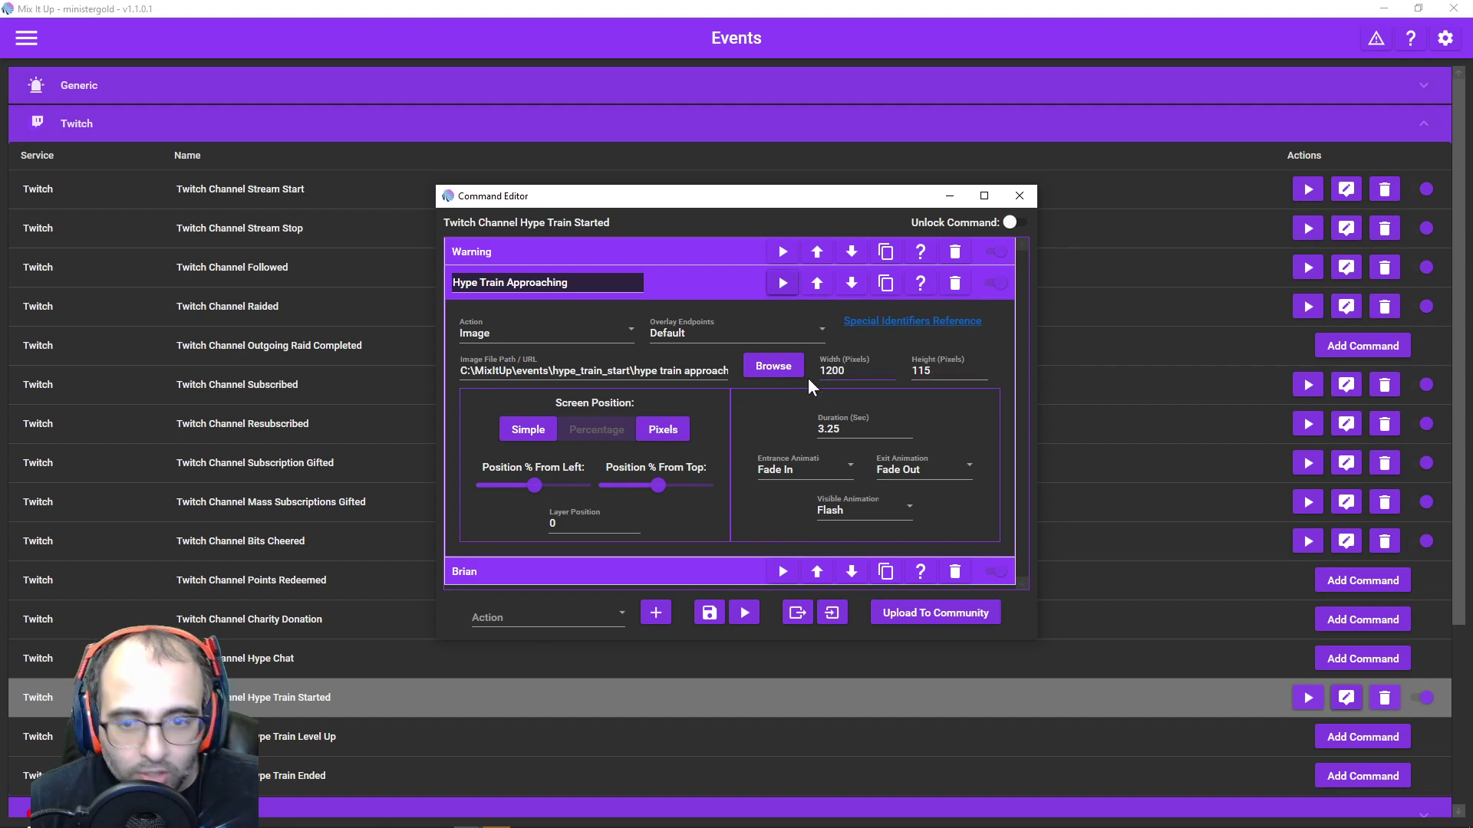
Step: Collapse the Hype Train Approaching action and show the settings of the Brian run-command action
left_click(693, 287)
left_click(636, 312)
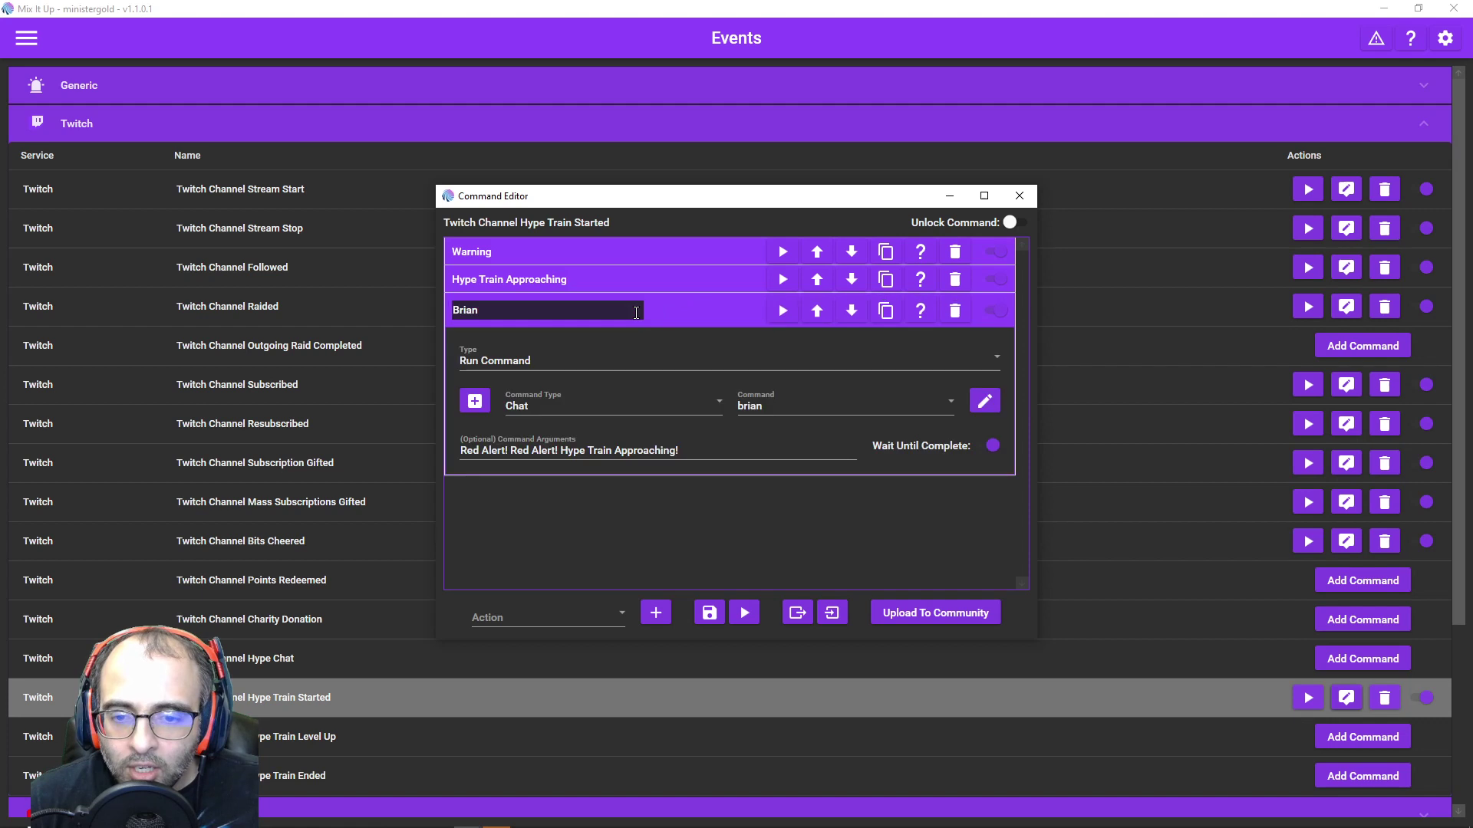
Step: Go to the Community Commands page and search it for "brian"
left_click(24, 45)
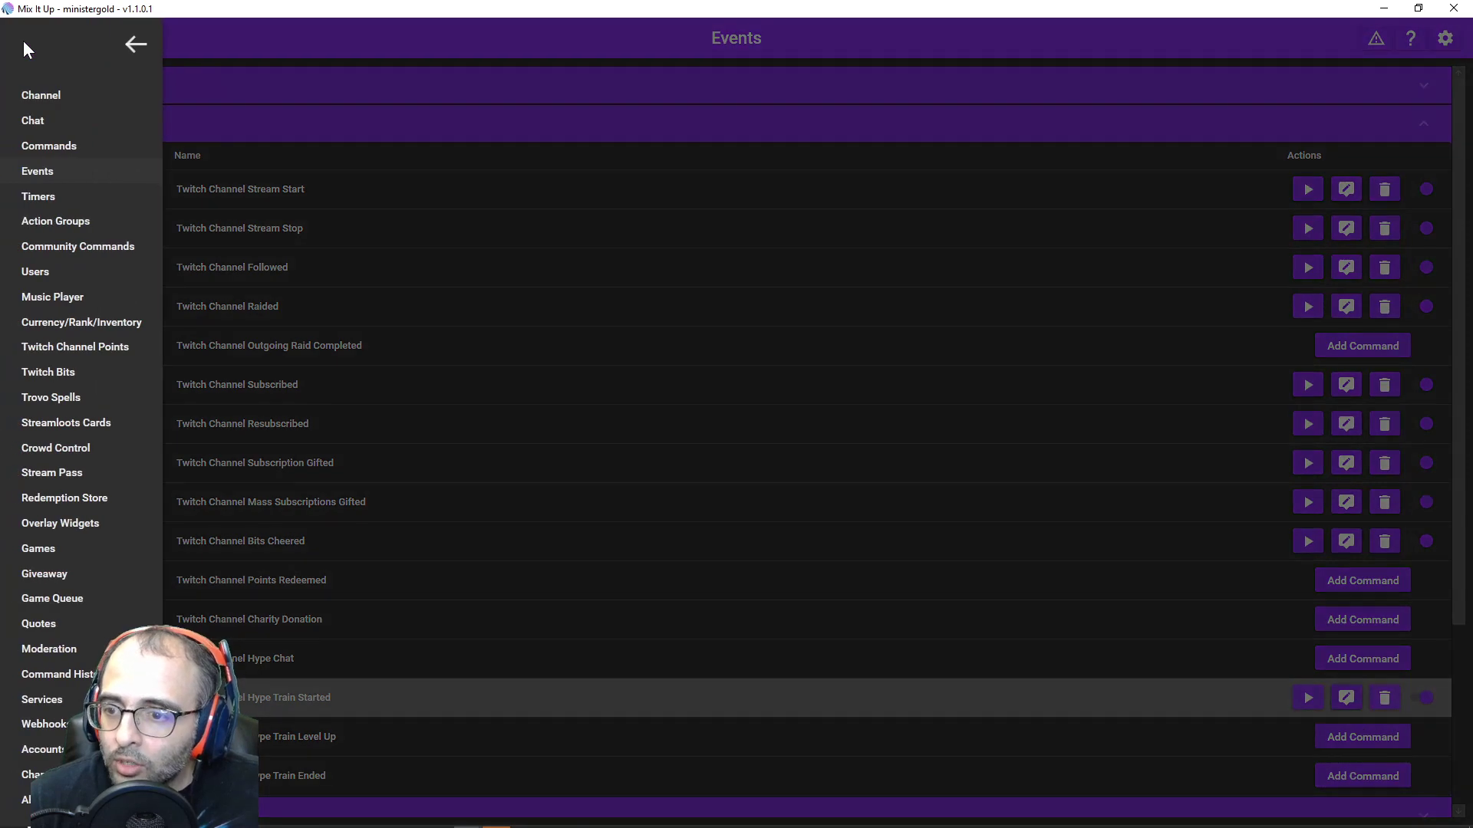
left_click(72, 244)
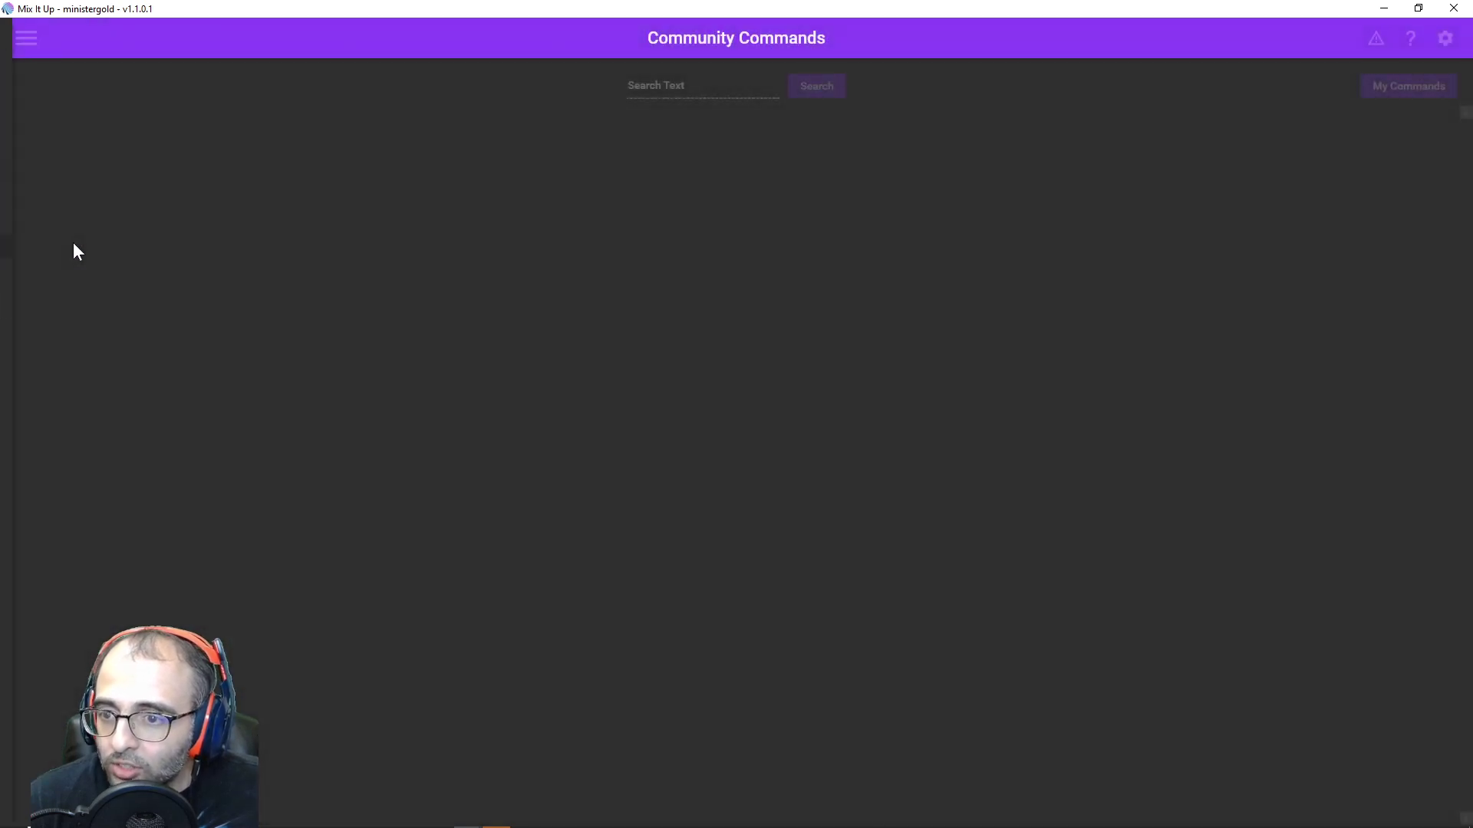
left_click(669, 88)
type("brain")
key("ctrl+a")
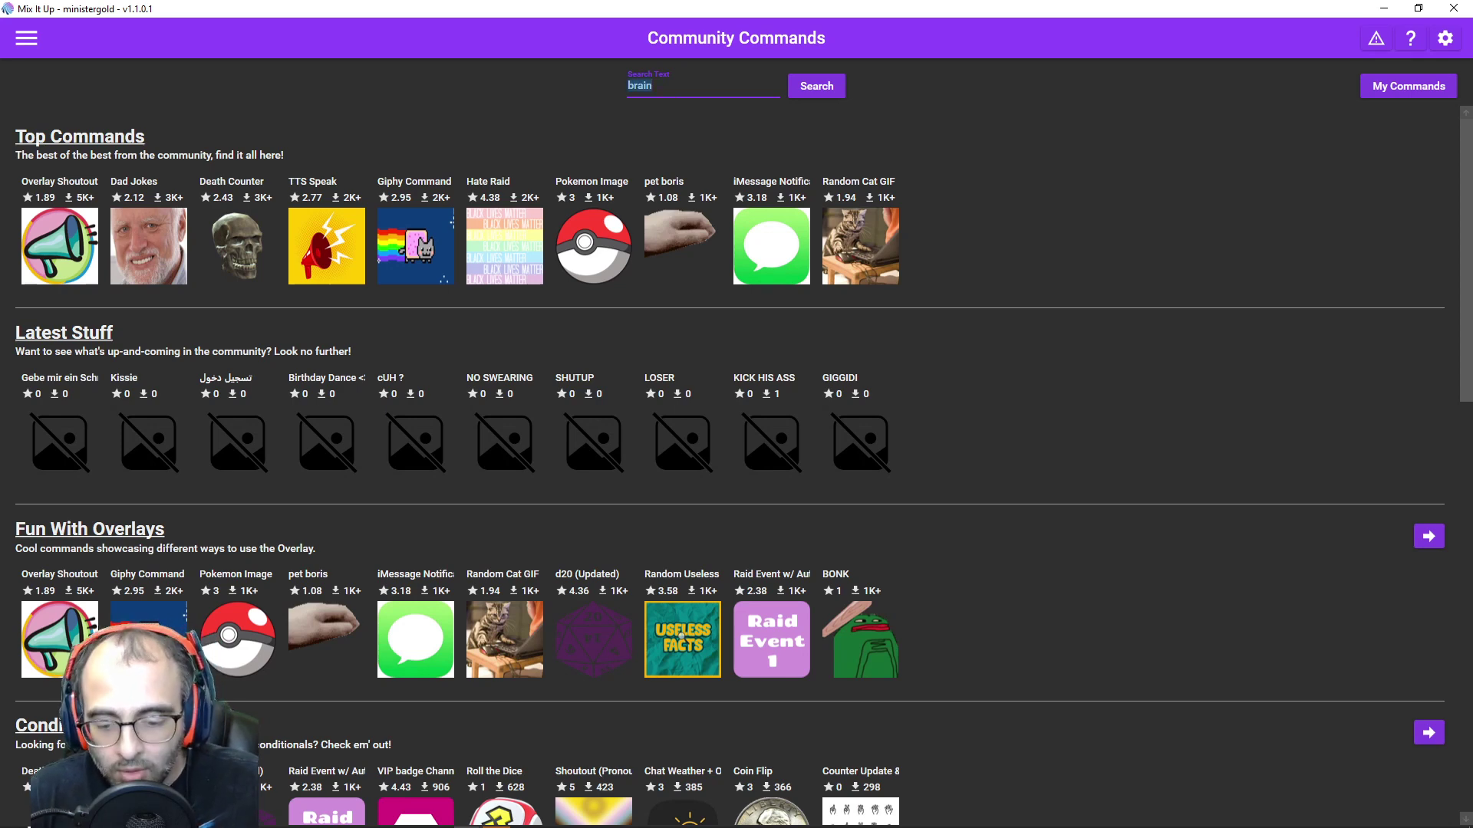
type("brian")
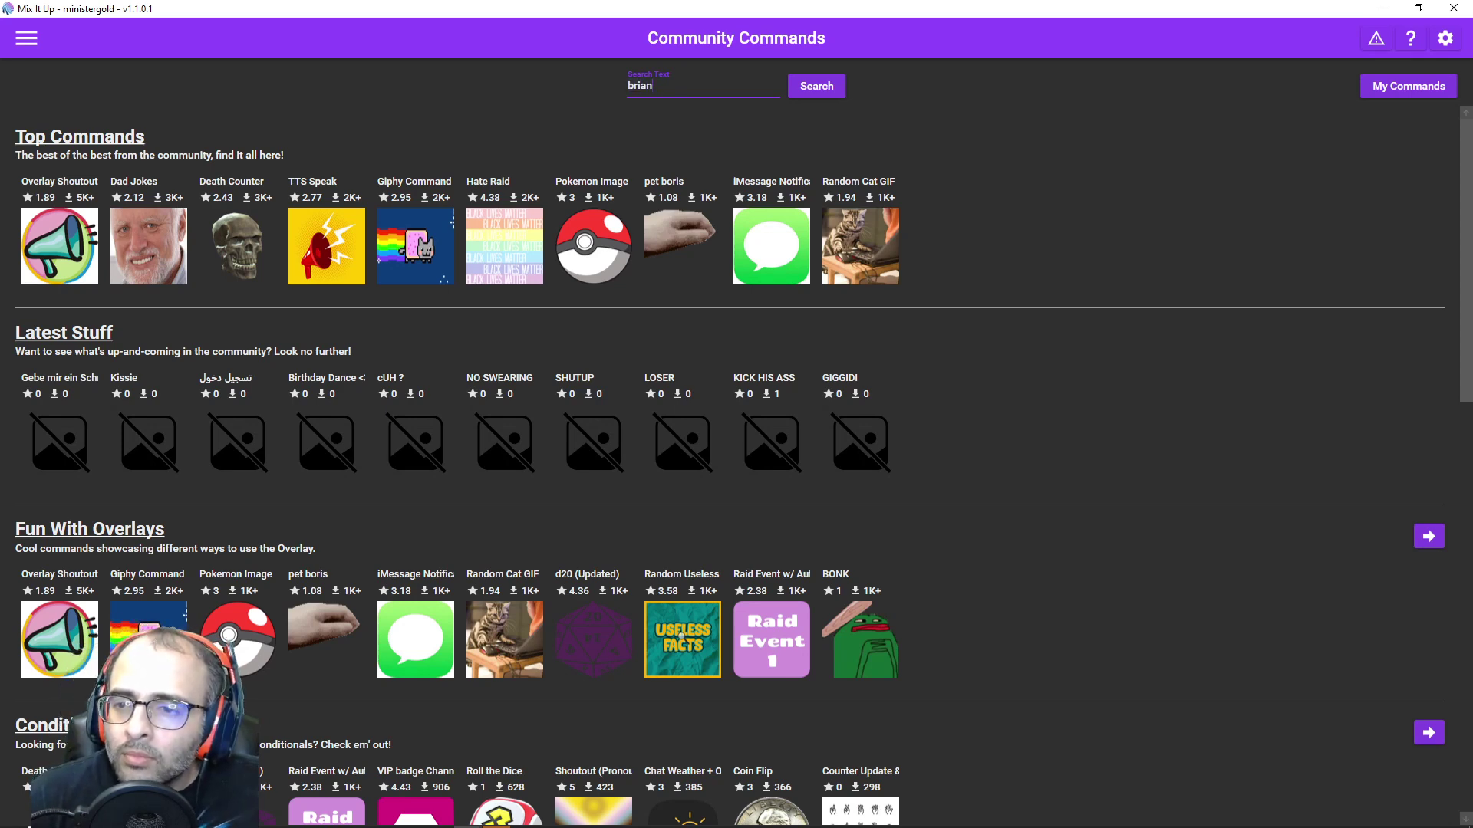
left_click(818, 89)
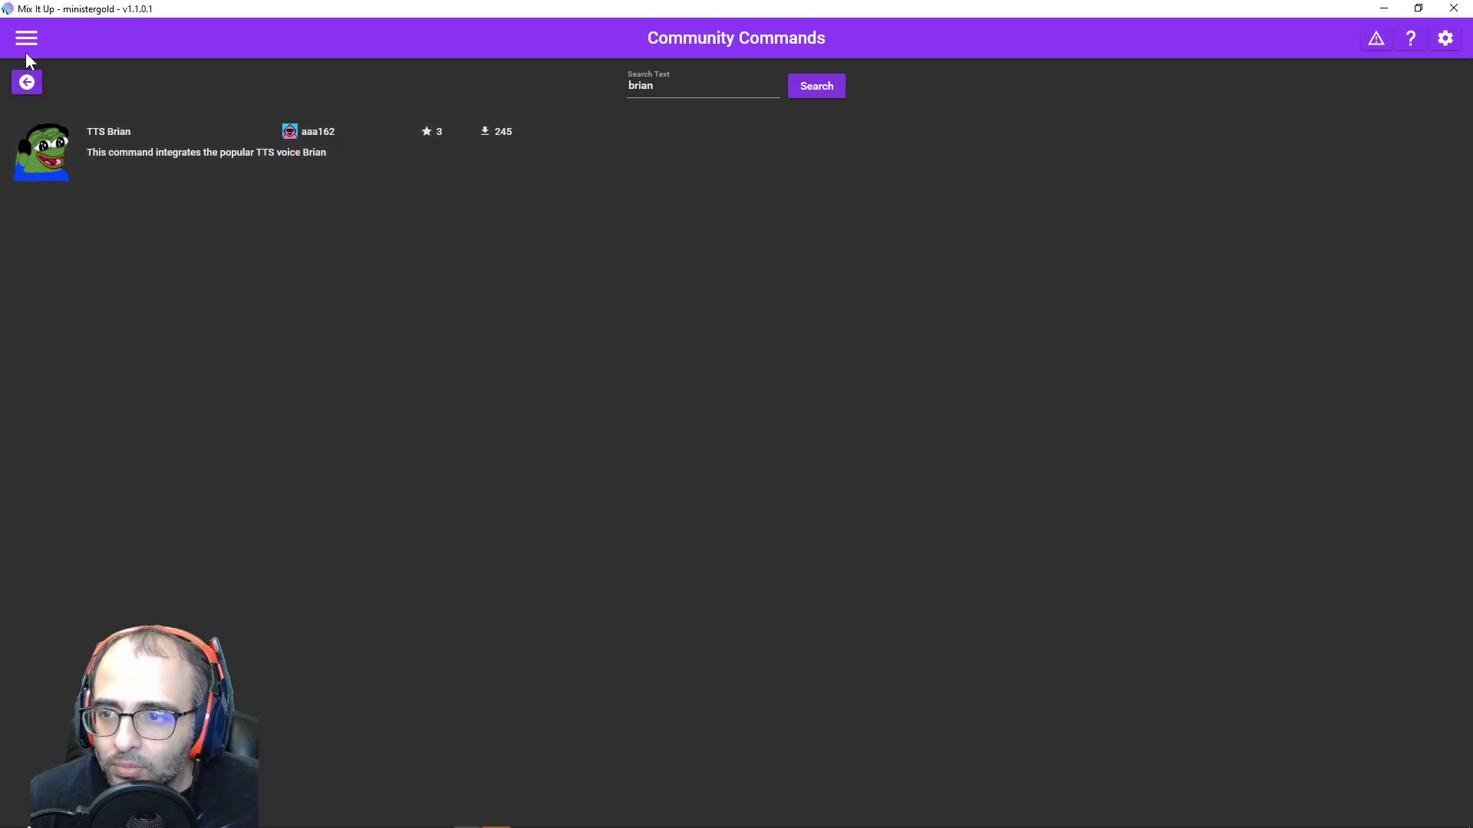
Step: Return to the Events page and bring the Twitch Channel Hype Train Started command editor back to the front
left_click(25, 42)
left_click(59, 168)
key("alt+Tab")
left_click(603, 353)
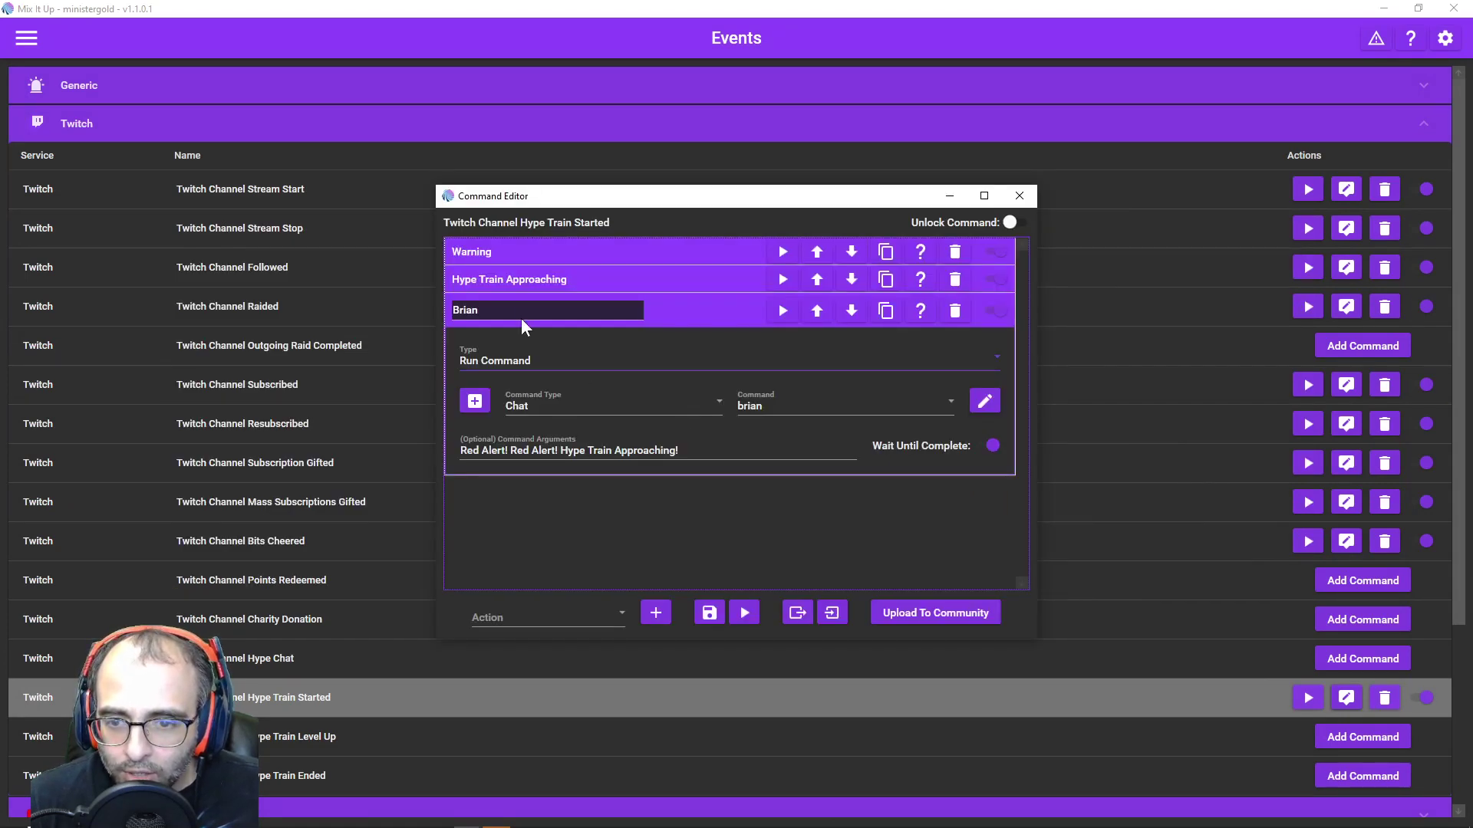
Step: Look through the action types that can be added and the command types offered for the Brian run-command action
left_click(584, 608)
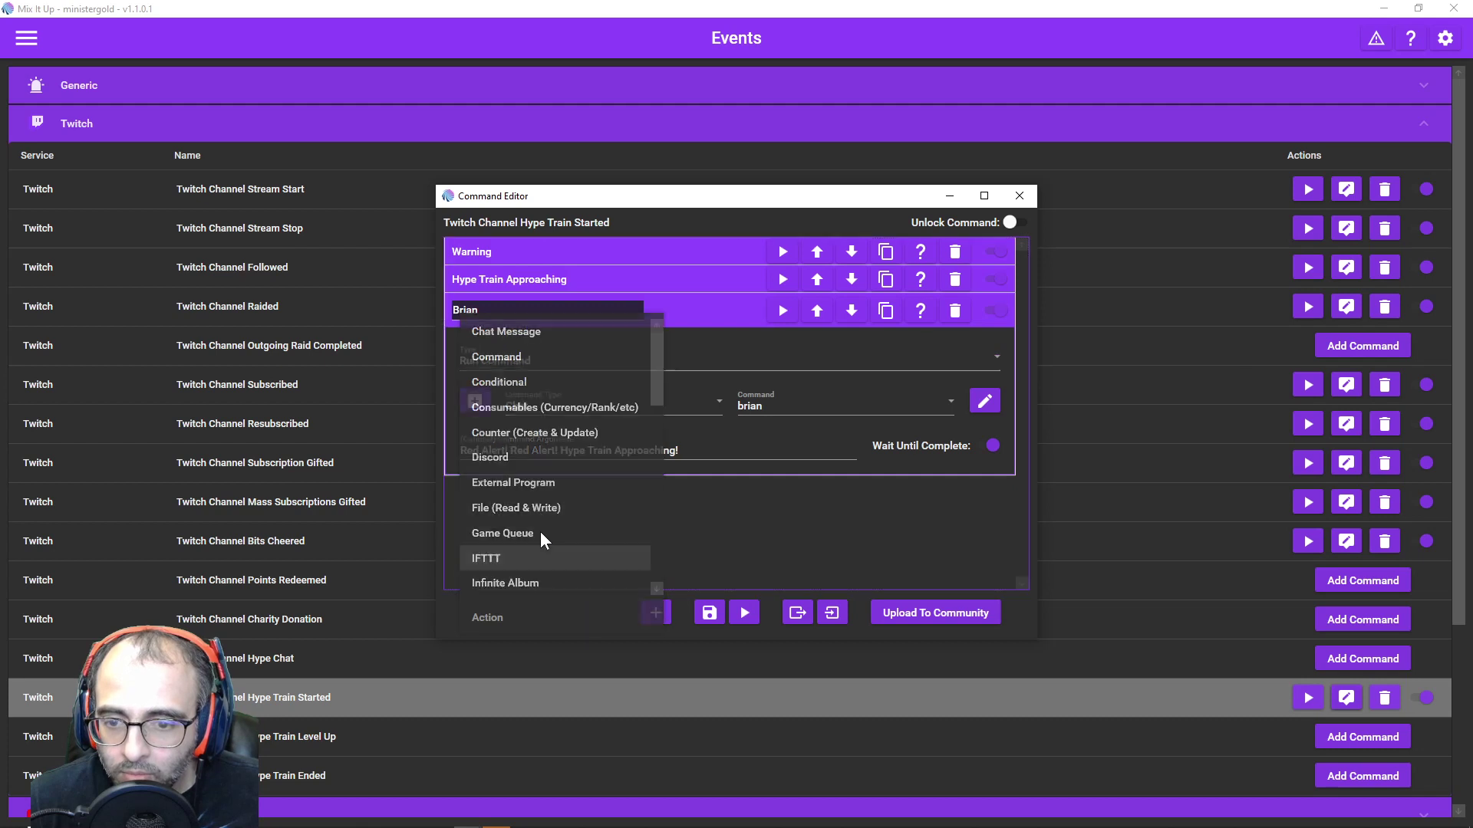
left_click(706, 521)
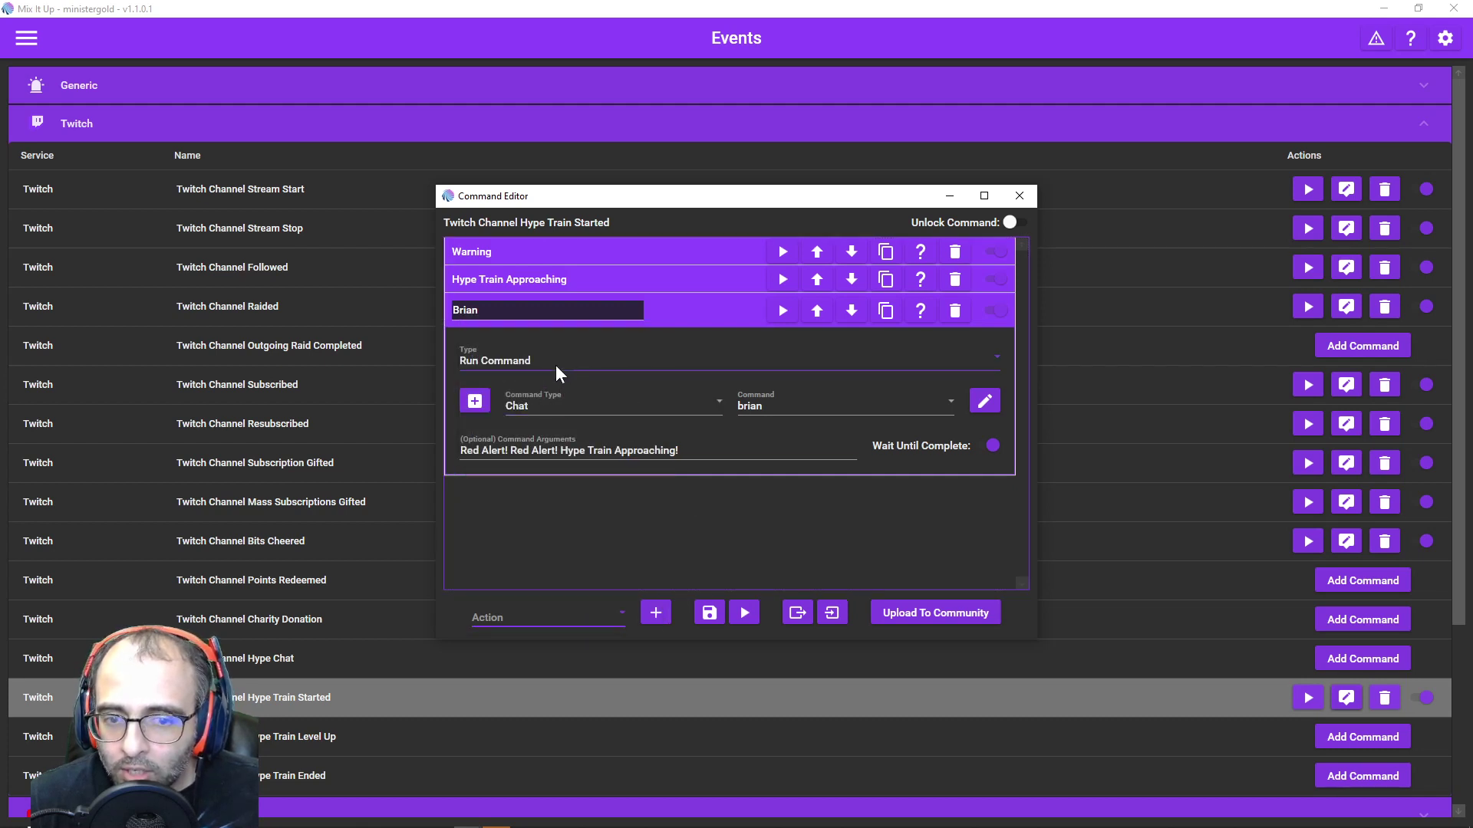
left_click(574, 405)
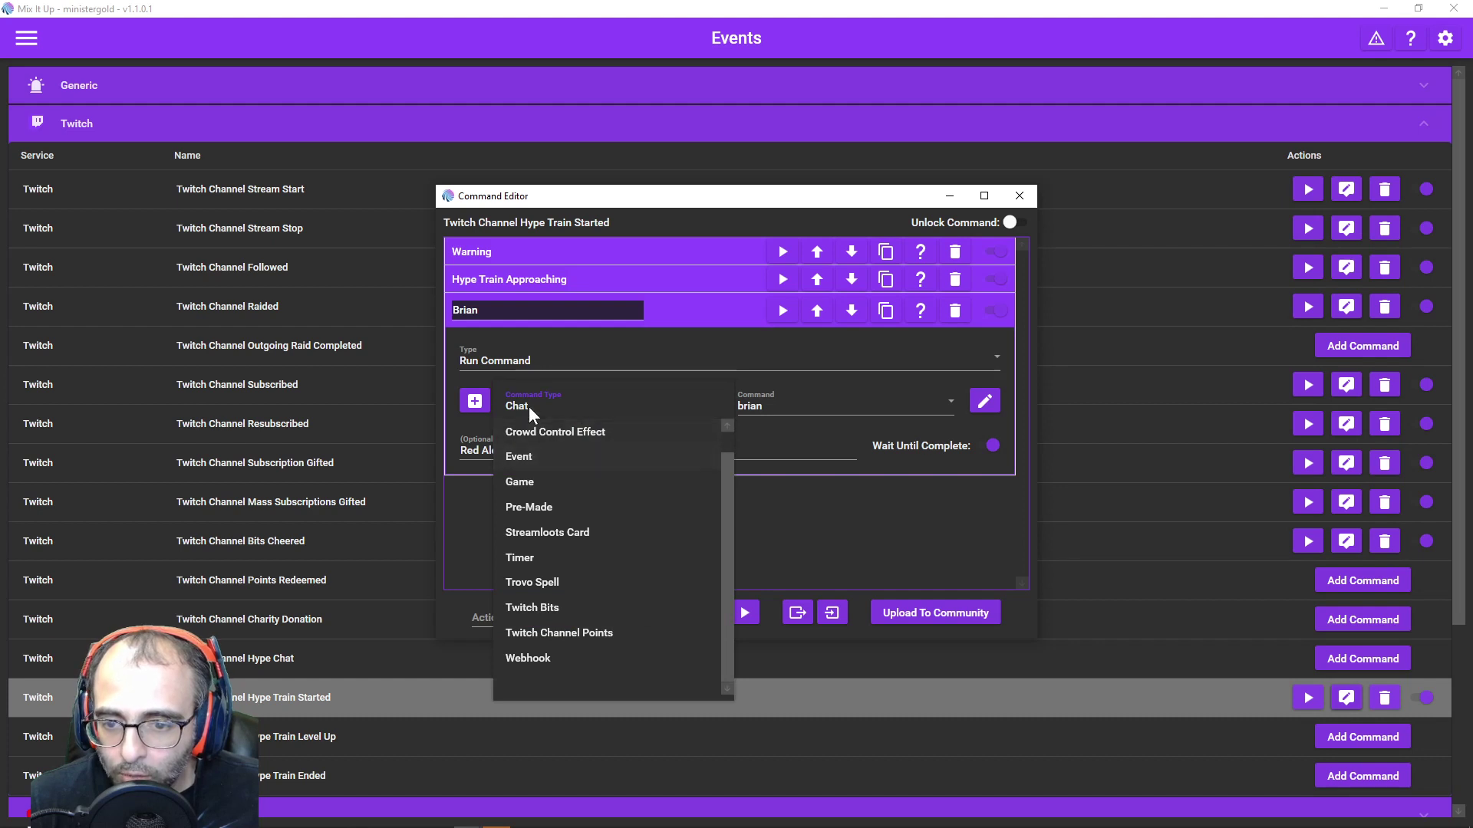
scroll(591, 536, "up", 1)
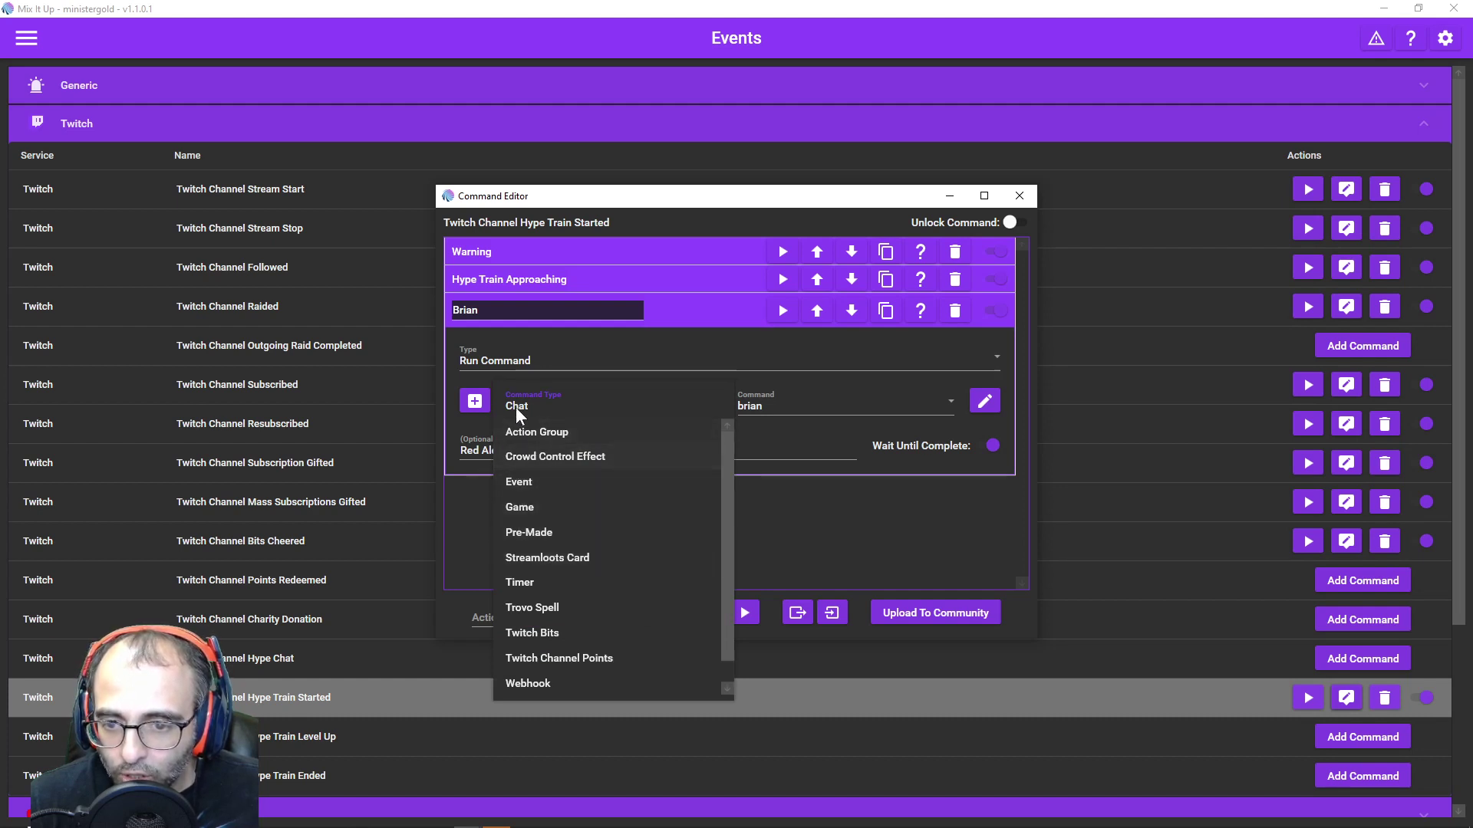
left_click(791, 520)
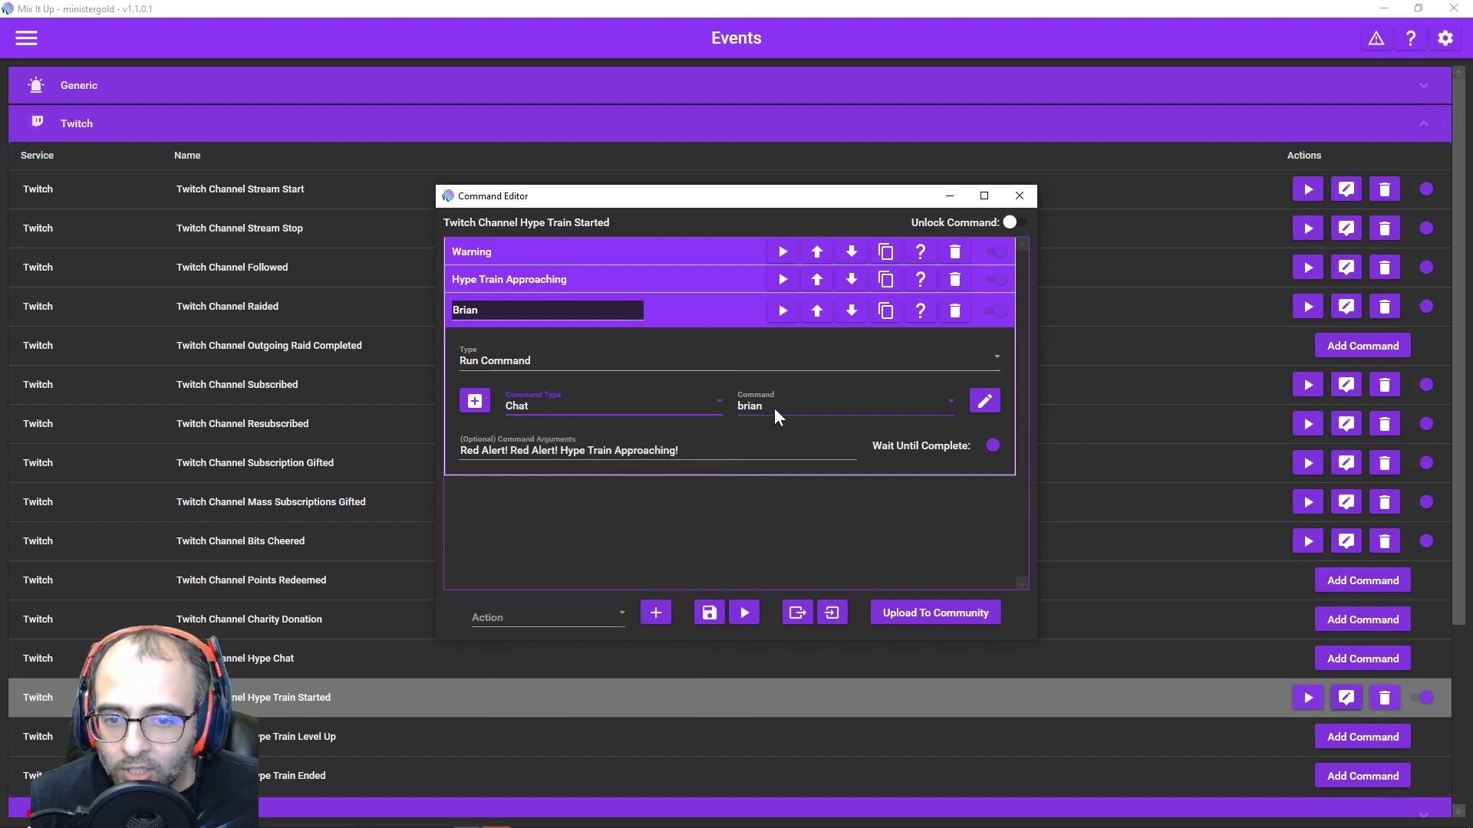
Step: Look through the chat commands available to the Brian action, keeping brian as the selected command
left_click(943, 407)
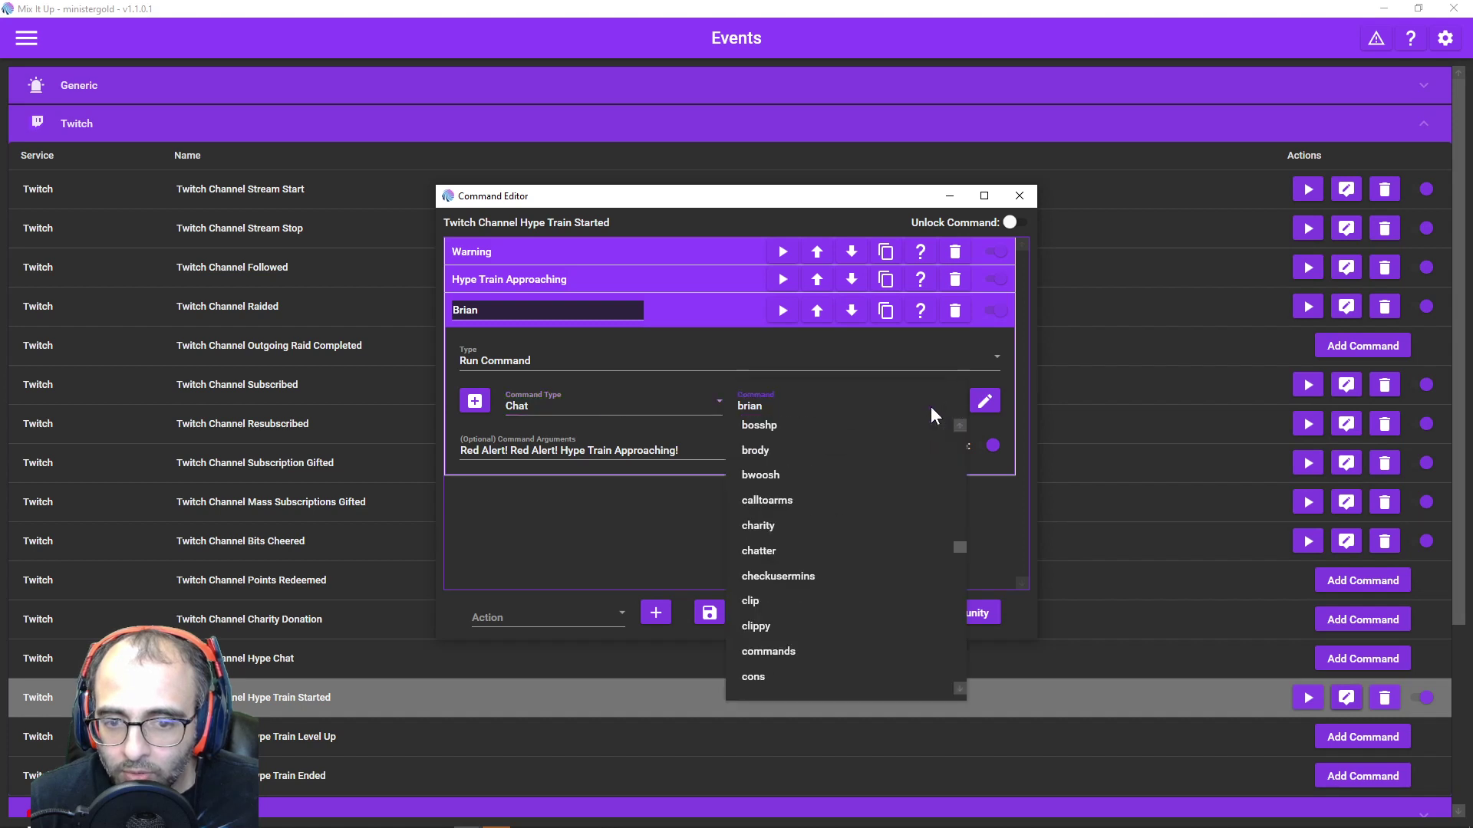
scroll(780, 479, "down", 1)
scroll(780, 471, "up", 1)
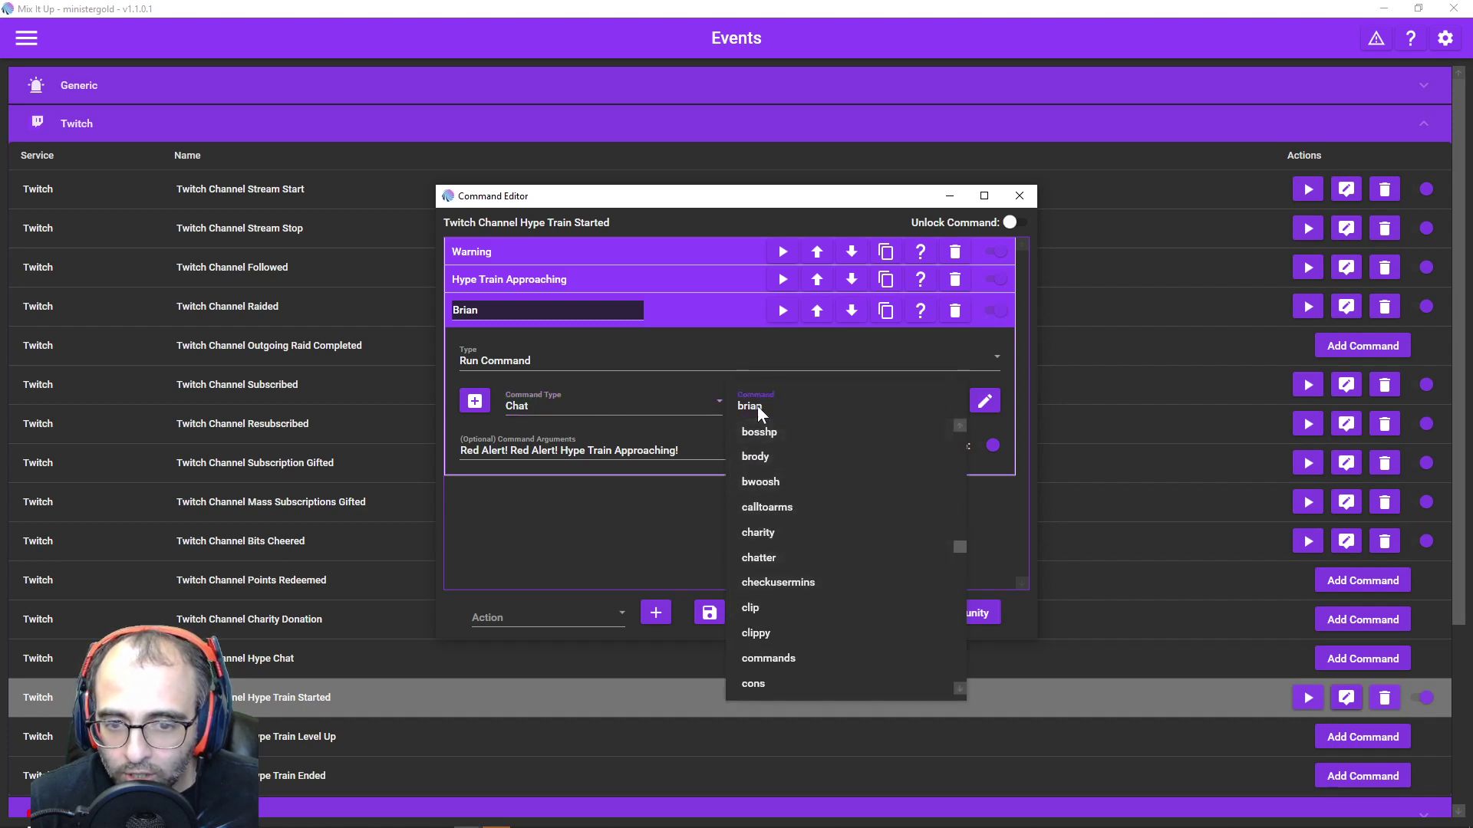
left_click(757, 405)
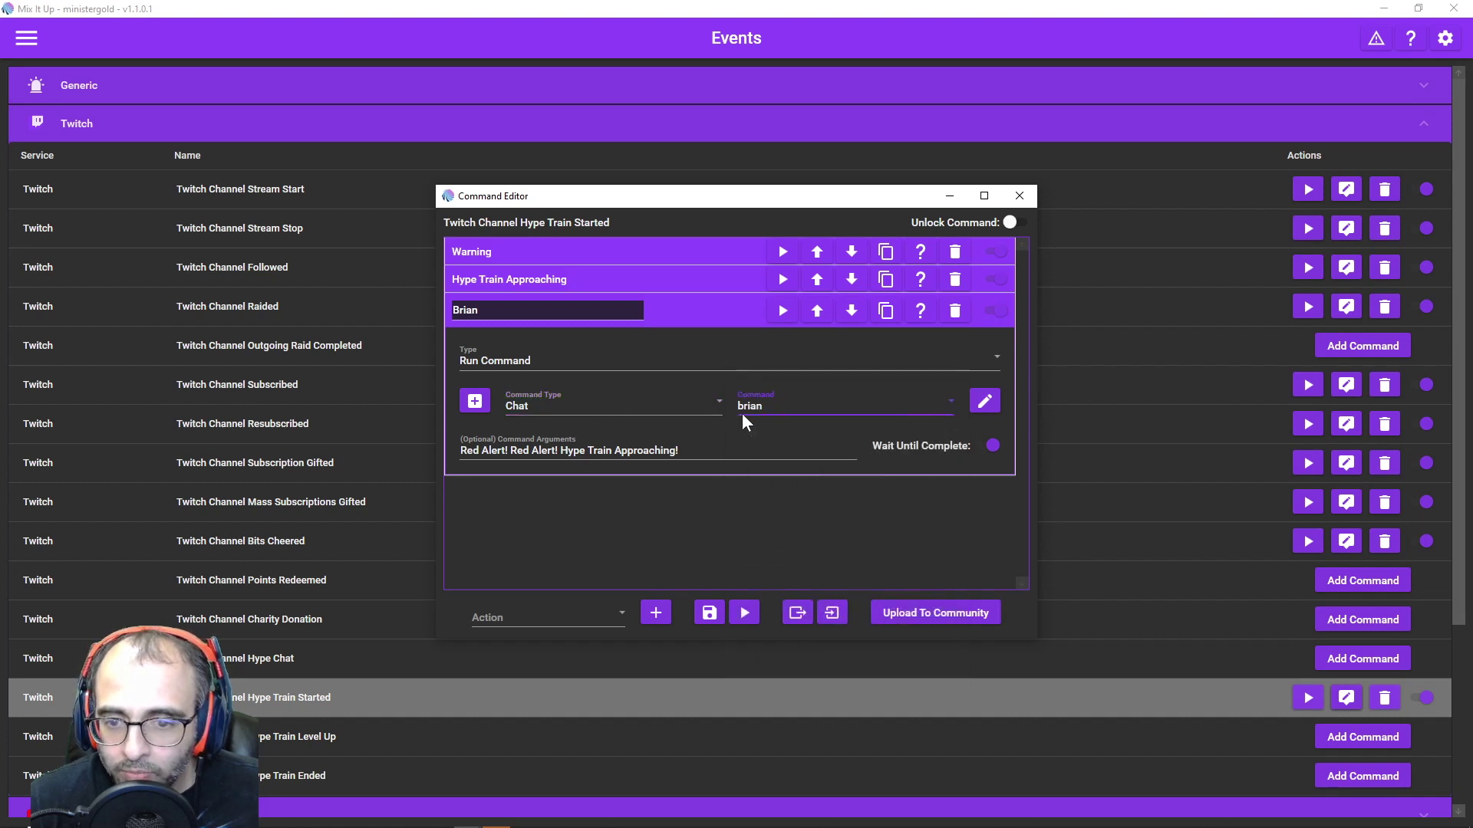
Step: Test-play the Brian action on its own and the complete Hype Train Started command
left_click(780, 315)
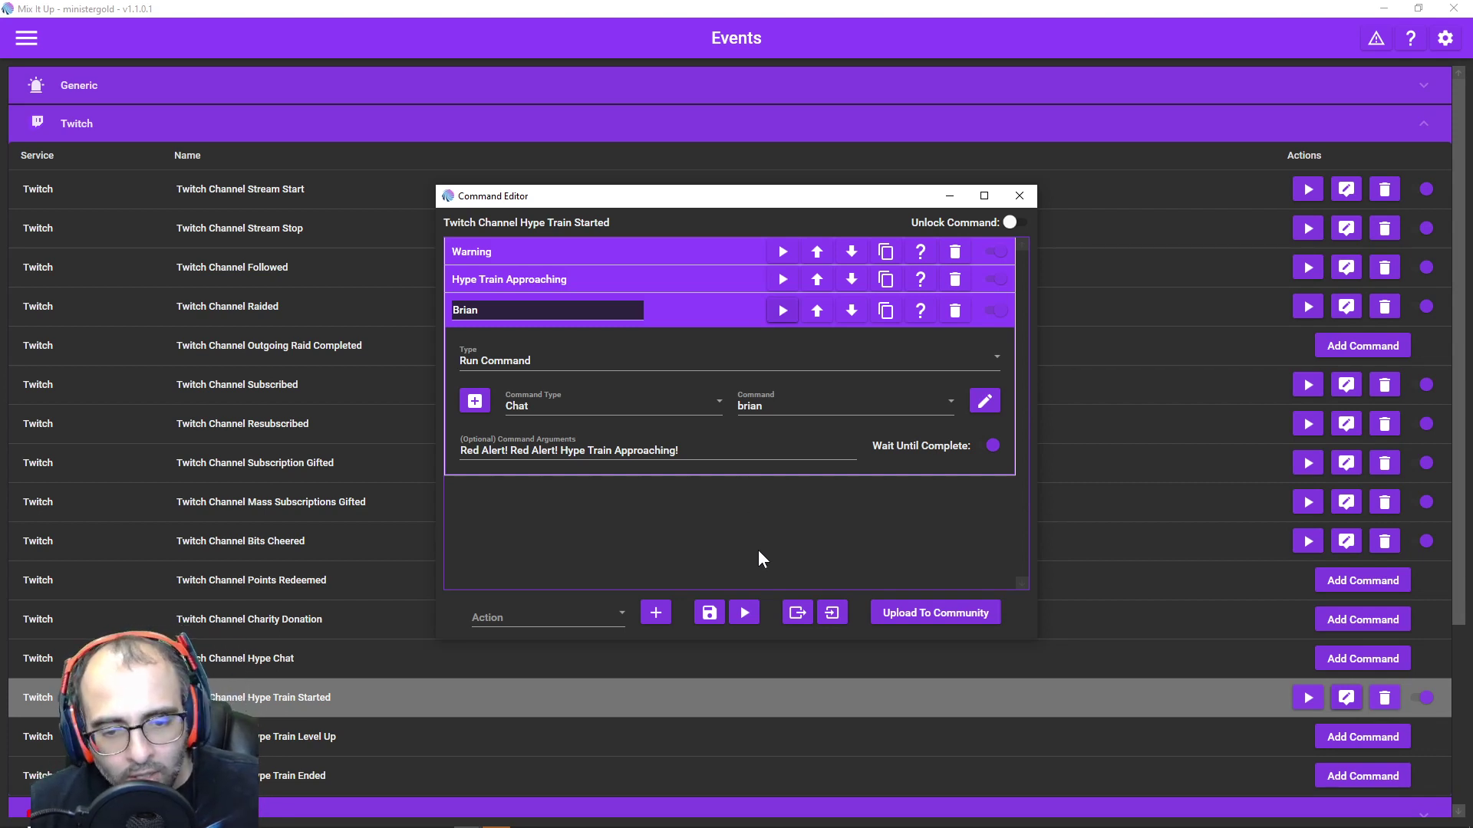
left_click(745, 613)
left_click(661, 512)
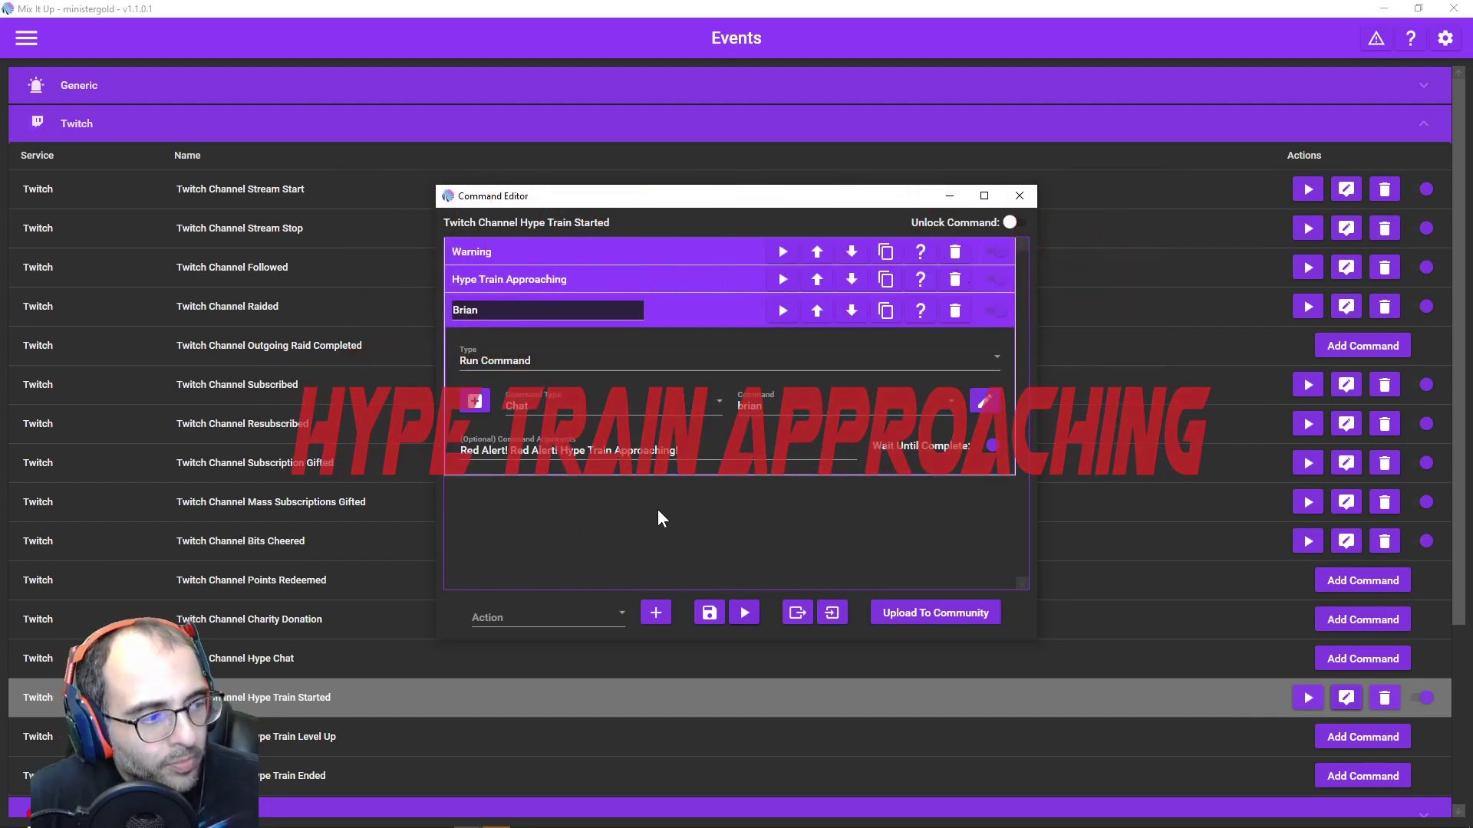
Step: Close the command editor and select the Twitch Channel Hype Train Started event in the list
left_click(1019, 197)
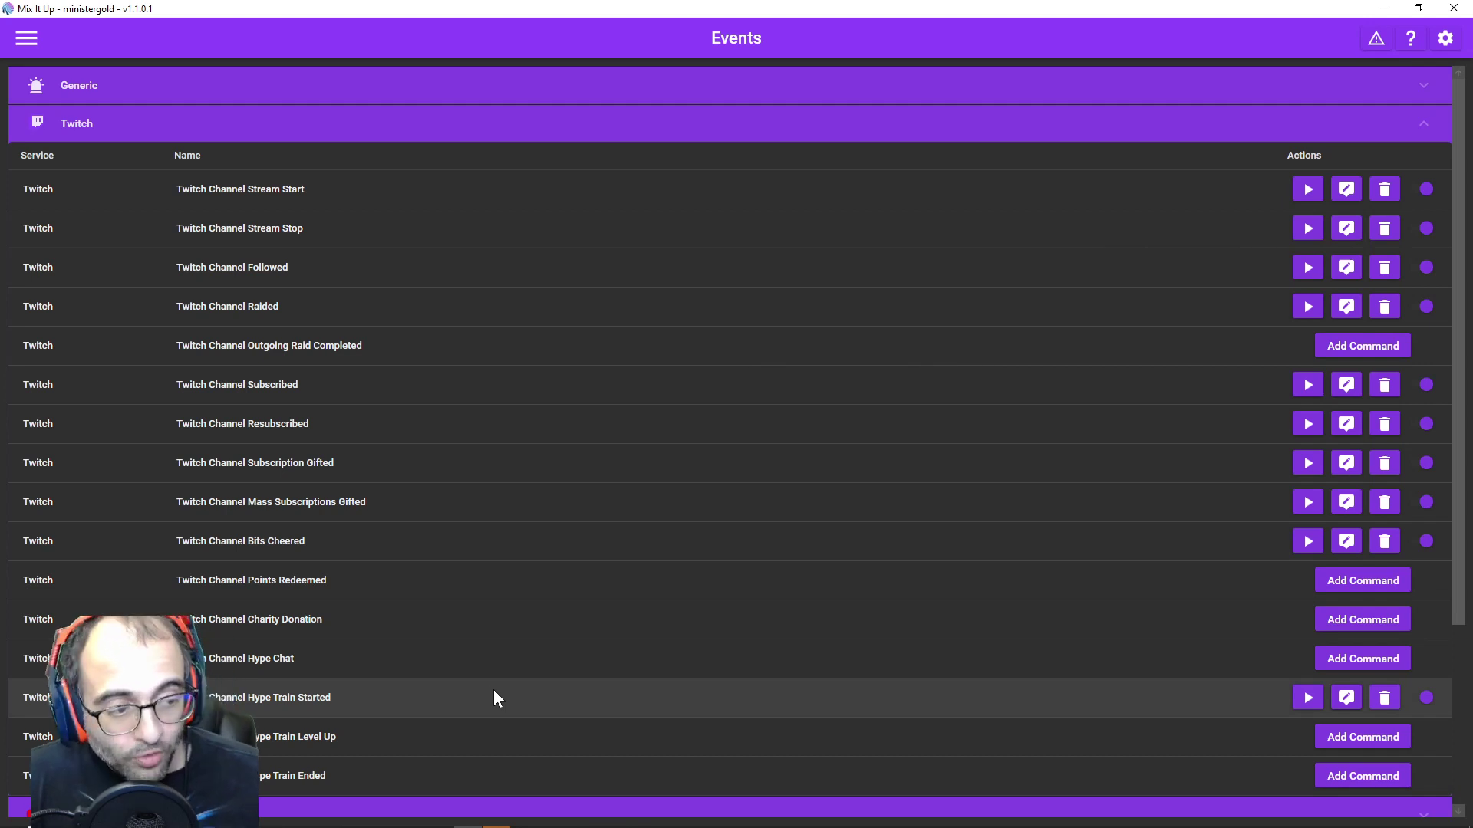
left_click(534, 694)
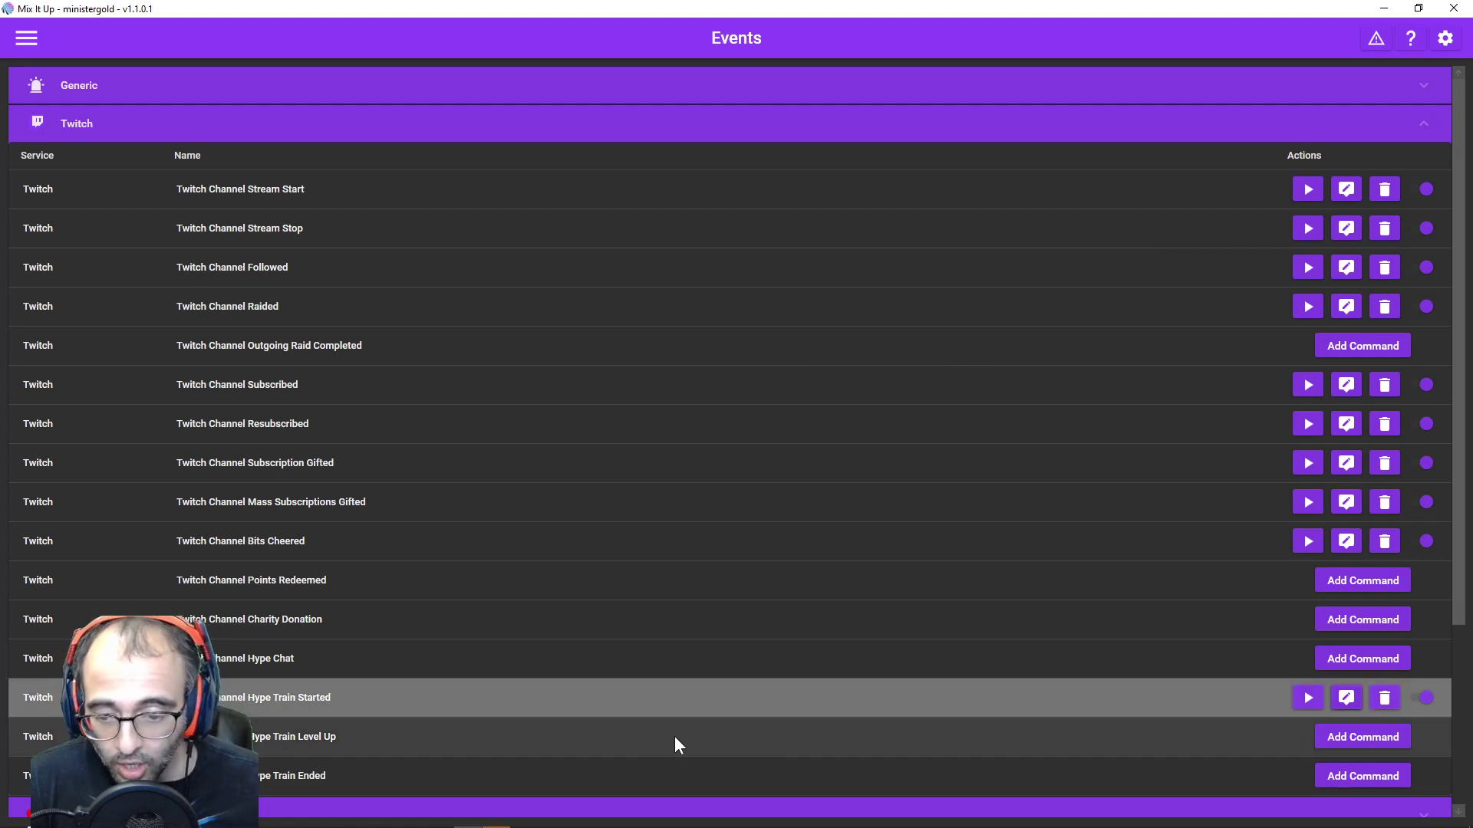